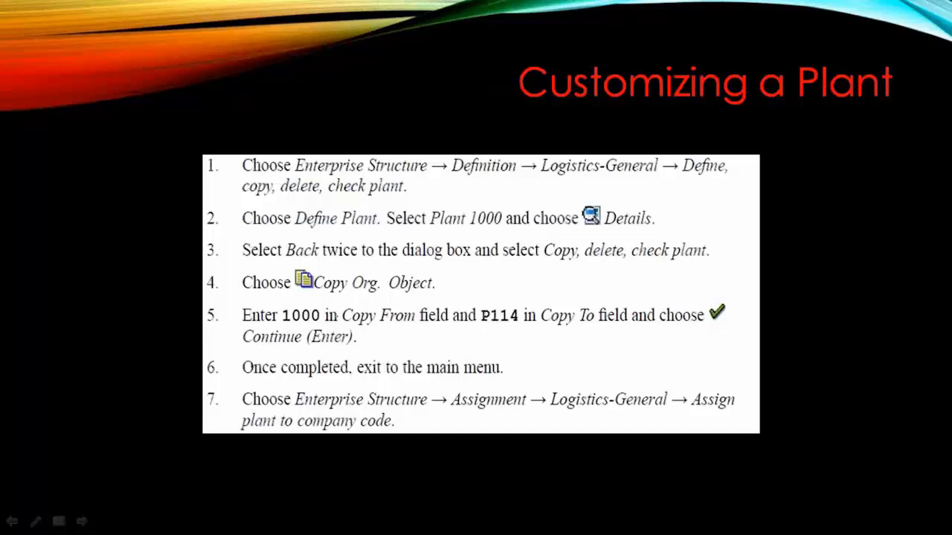
End the slide show, discard the ink annotations, and switch to SAP
key("Escape")
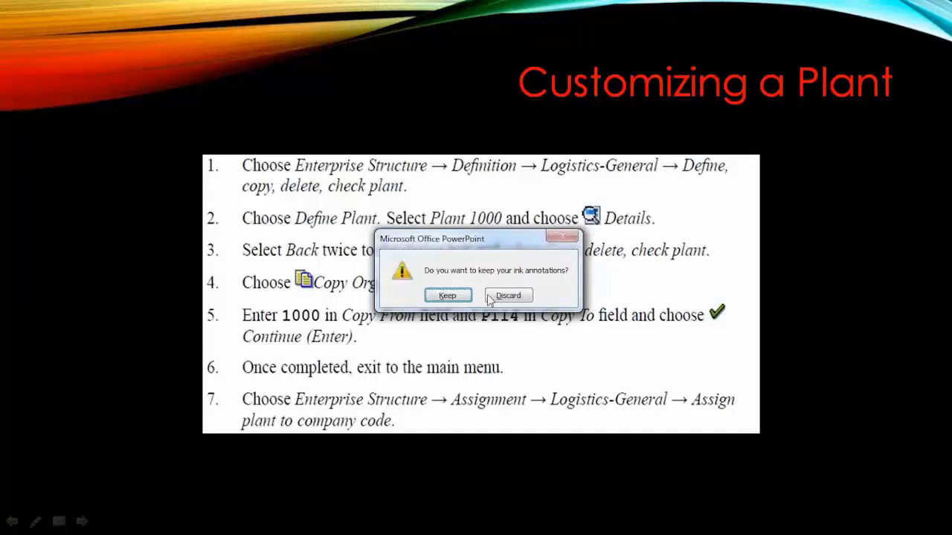
left_click(497, 297)
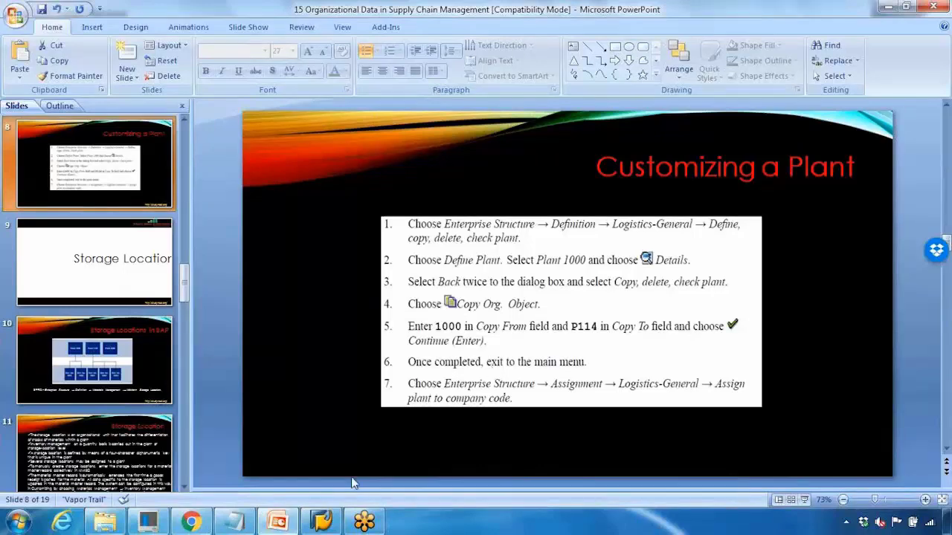
left_click(321, 520)
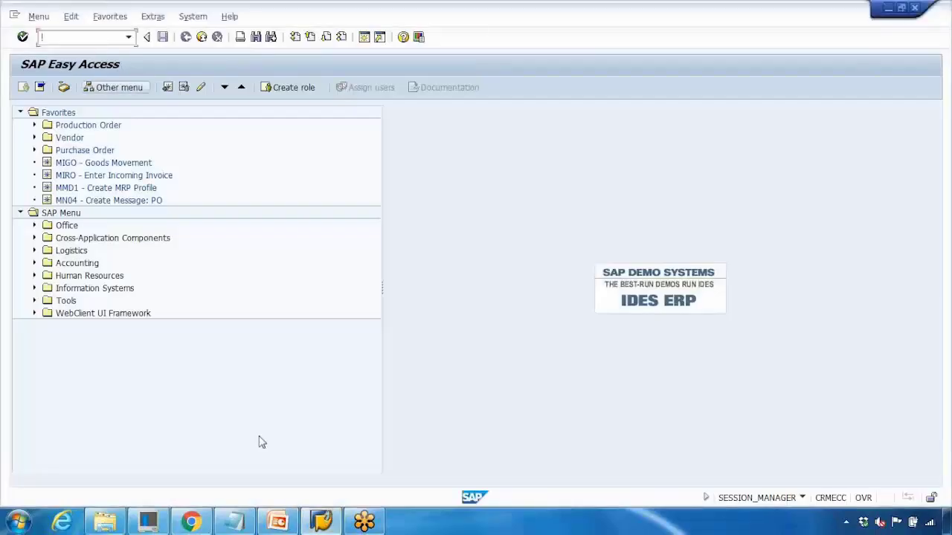
left_click(278, 521)
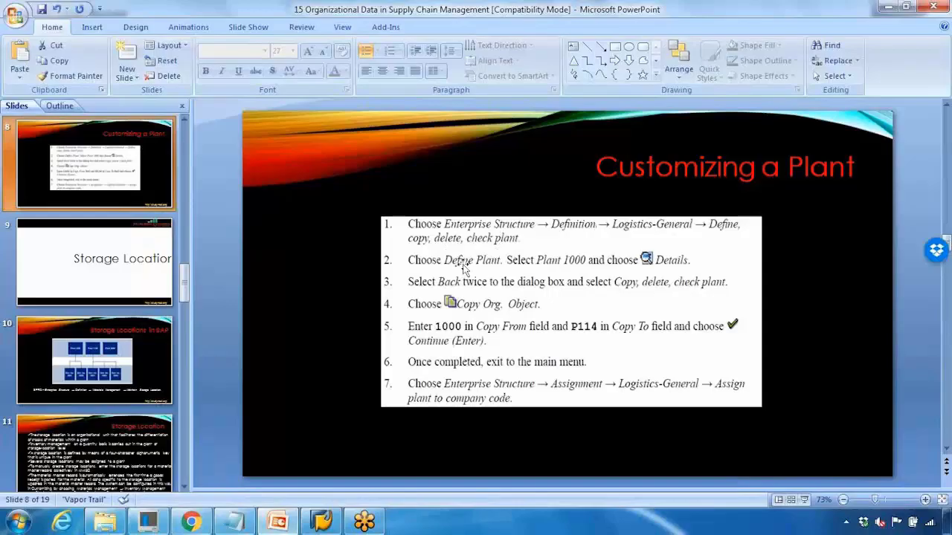
left_click(323, 520)
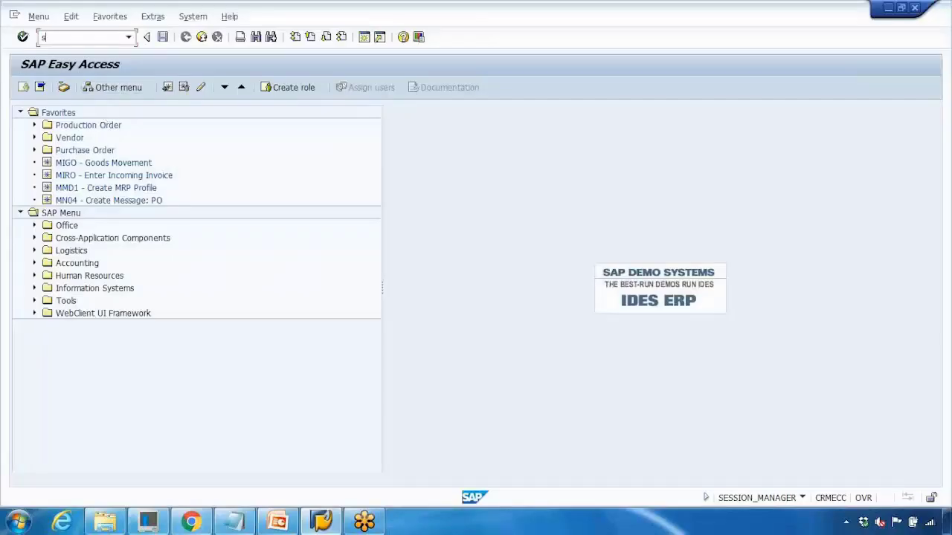
Run transaction spro and expand Enterprise Structure down to its Definition node in the implementation guide
type("spro")
key("Return")
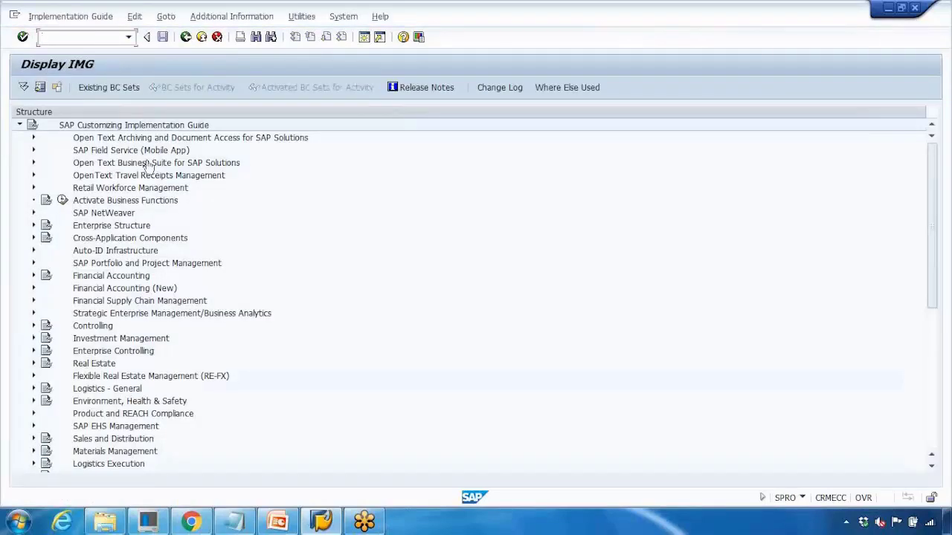
left_click(33, 226)
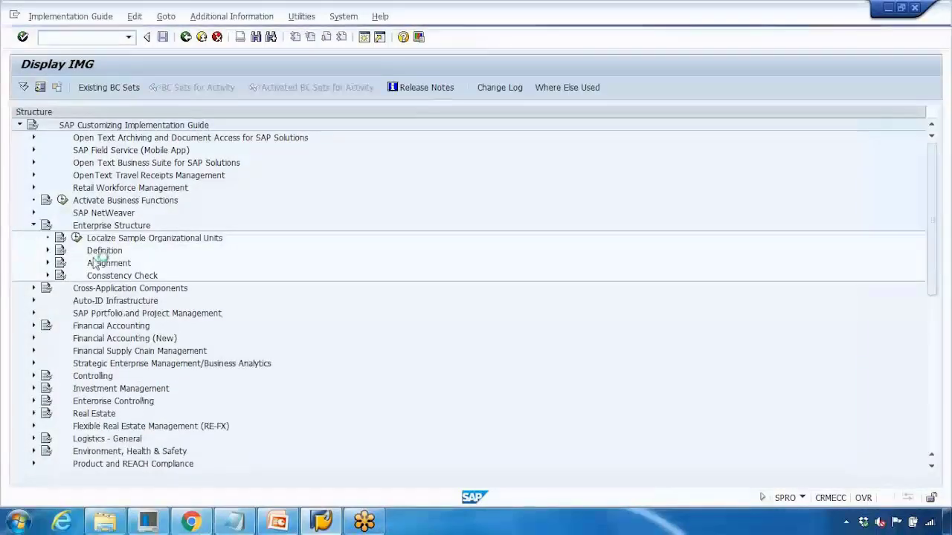
left_click(97, 252)
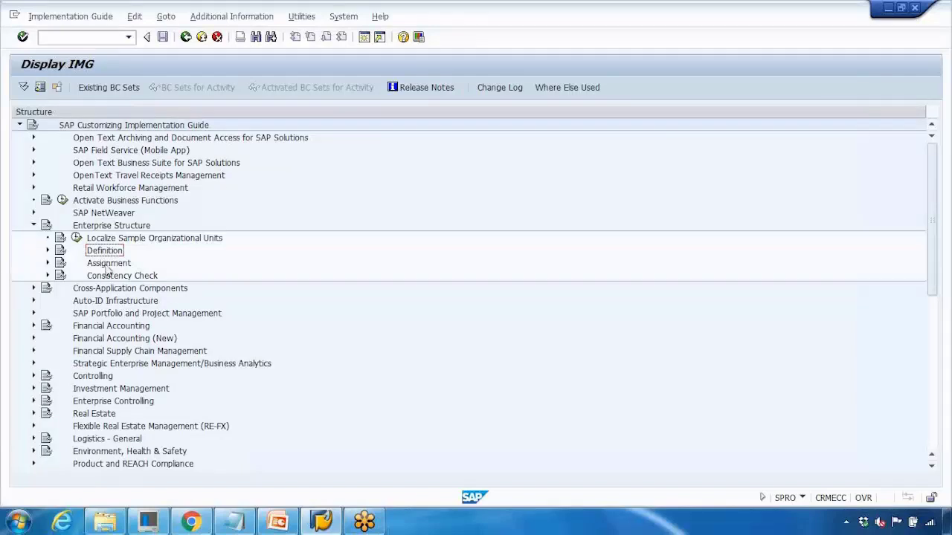
left_click(108, 265)
left_click(102, 253)
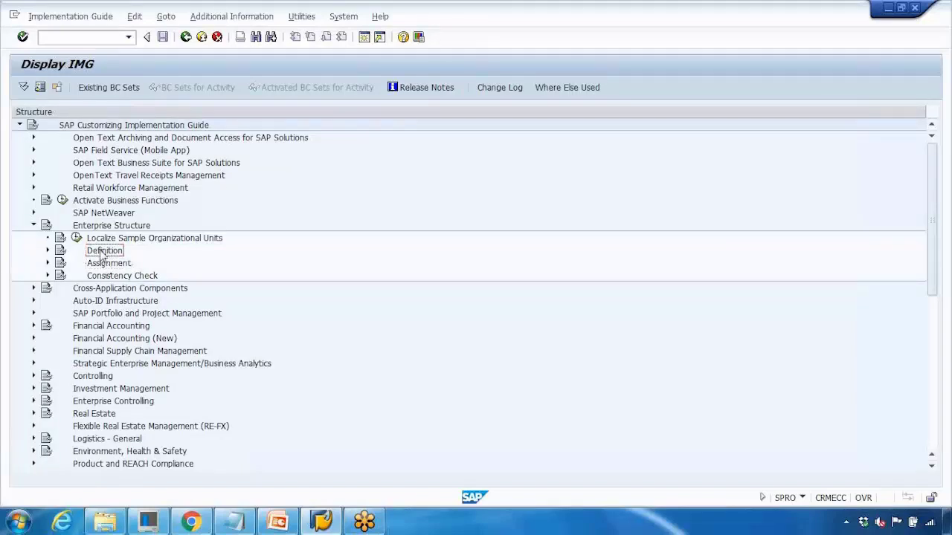
left_click(47, 251)
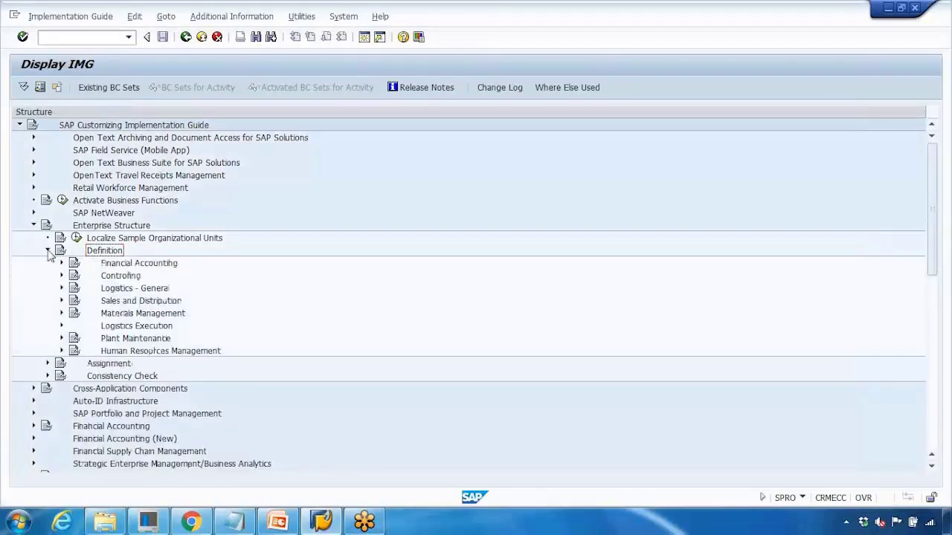
Expand Logistics - General under Definition and execute Define, copy, delete, check plant
left_click(283, 523)
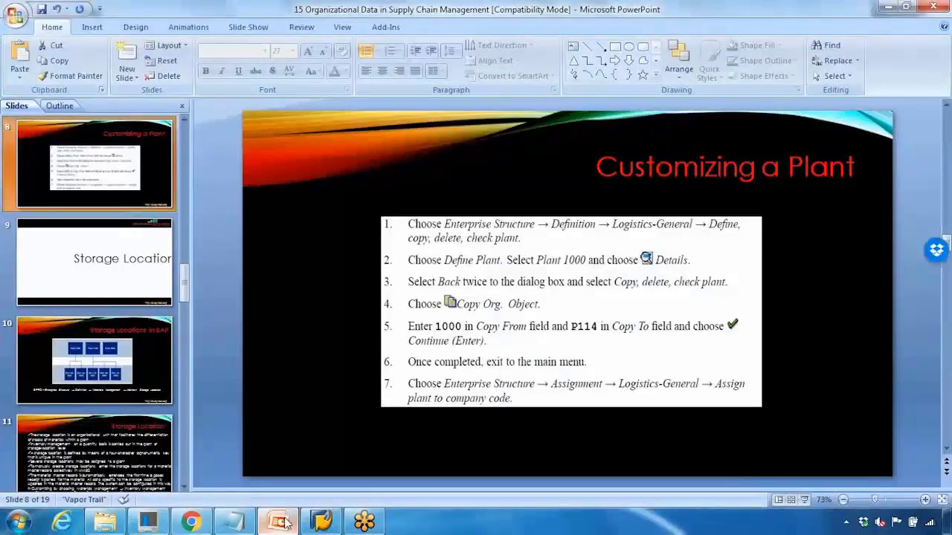
left_click(283, 523)
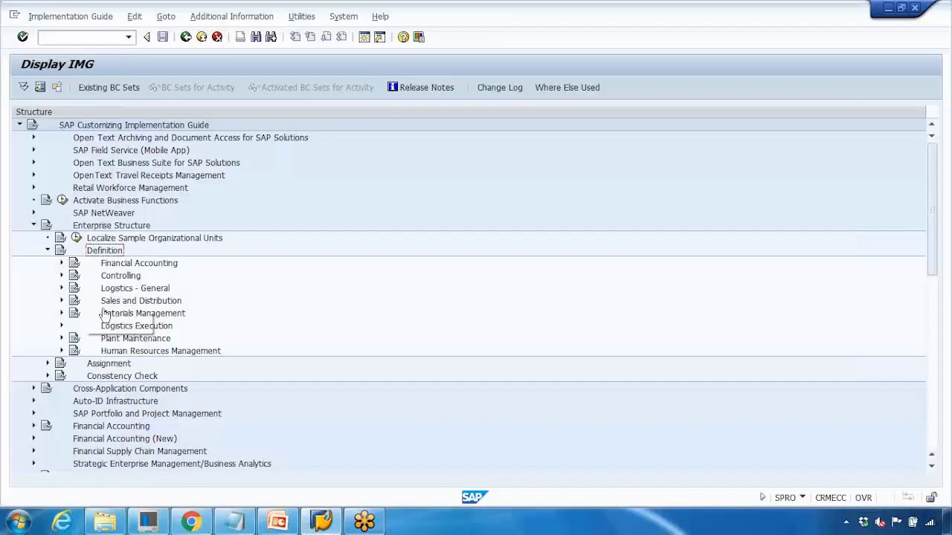
left_click(61, 289)
left_click(153, 313)
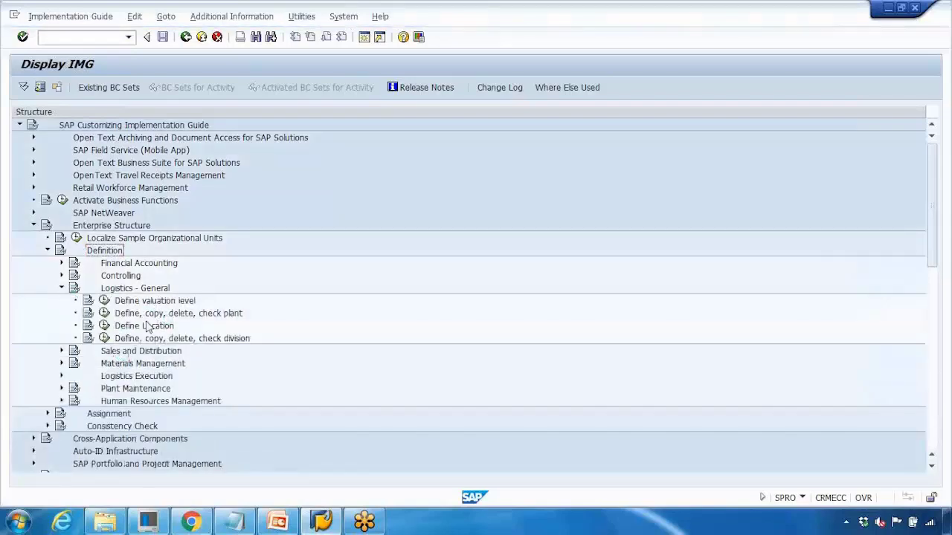
left_click(104, 313)
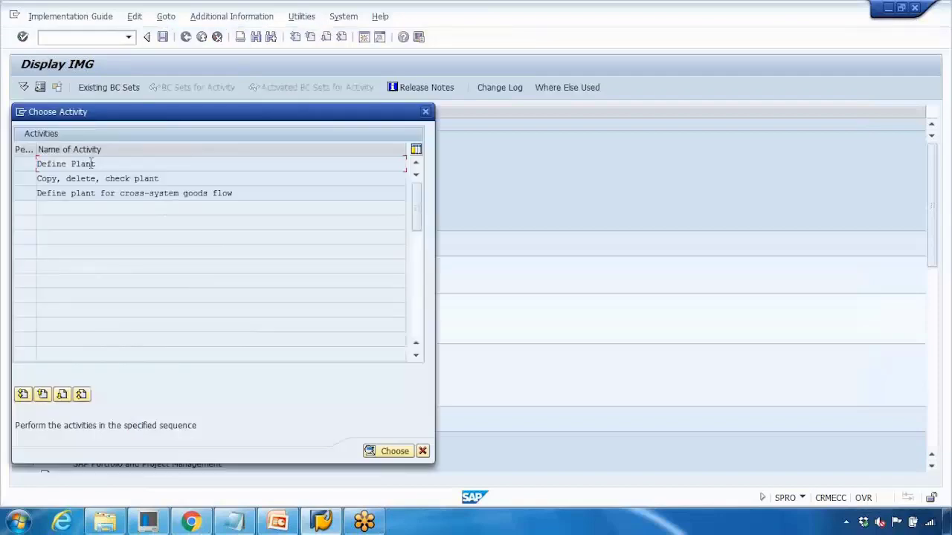
Move the activity list clear of the guide's tree and open the Define Plant activity
left_click_drag(67, 179, 129, 179)
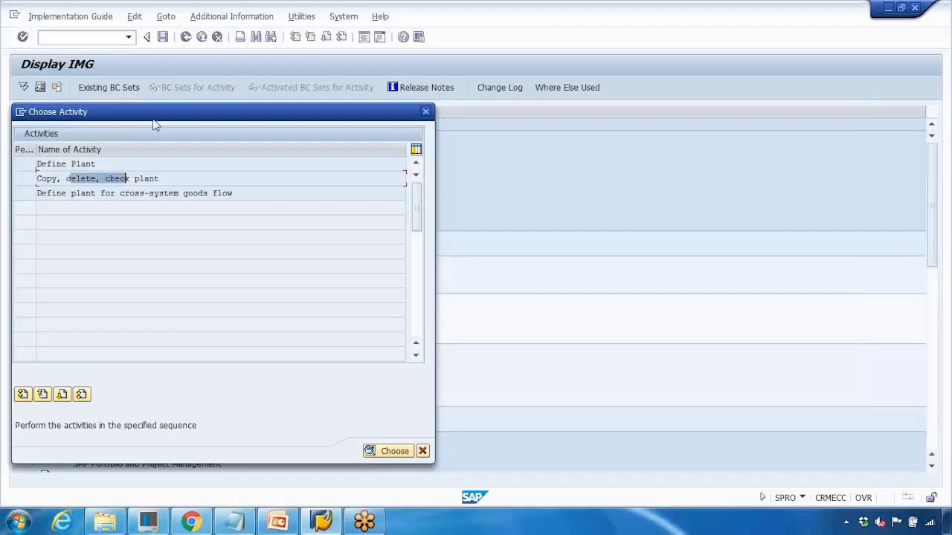
left_click_drag(147, 118, 357, 103)
left_click_drag(260, 166, 321, 165)
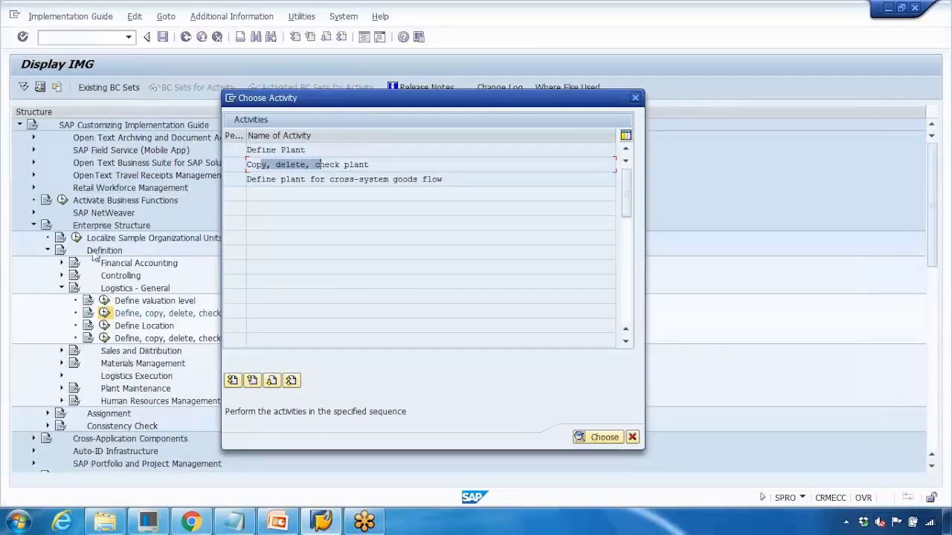
double_click(278, 150)
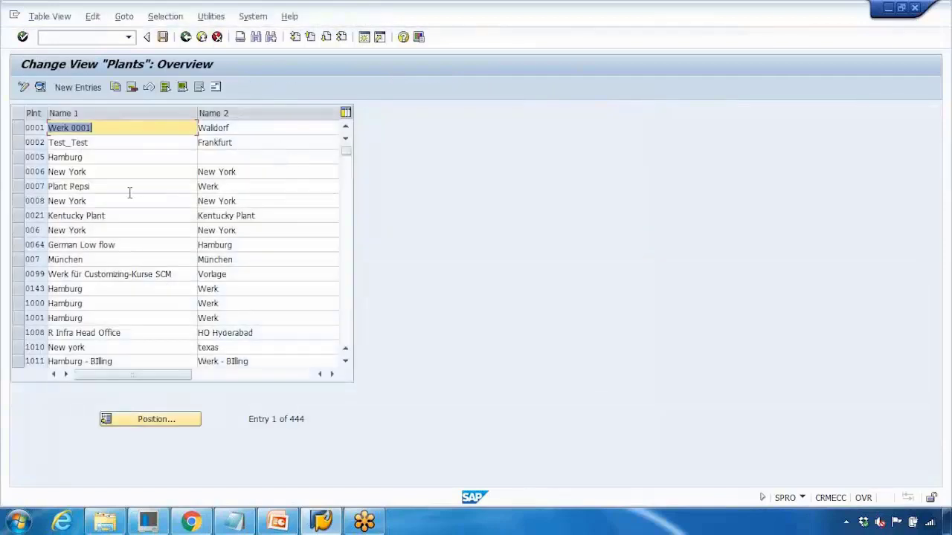
Select plant 1000 in the plants overview and display its details
scroll(131, 197, "down", 1)
scroll(130, 194, "down", 1)
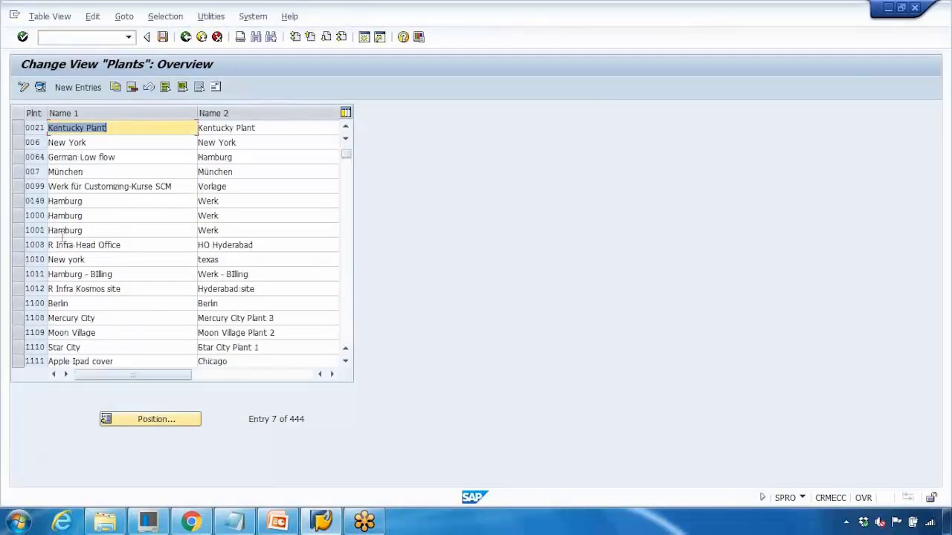
left_click(19, 215)
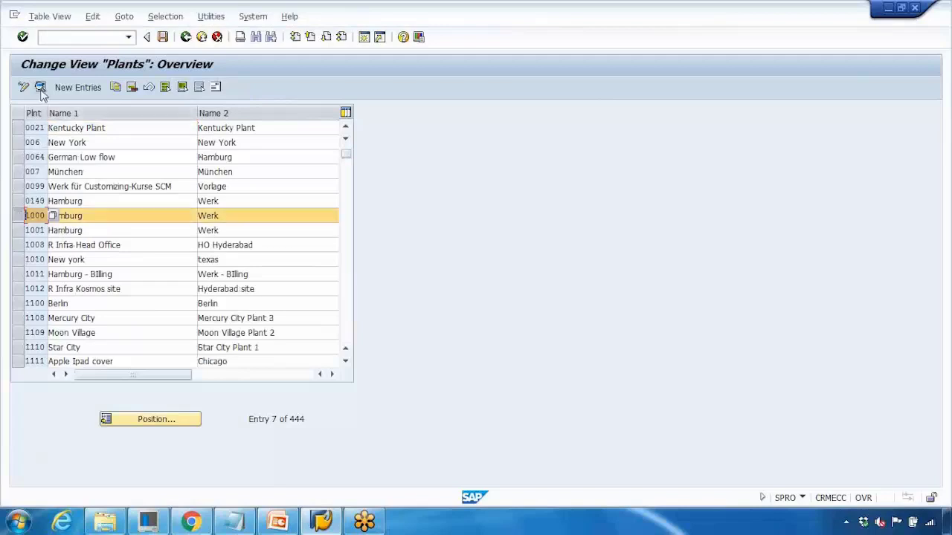
left_click(41, 88)
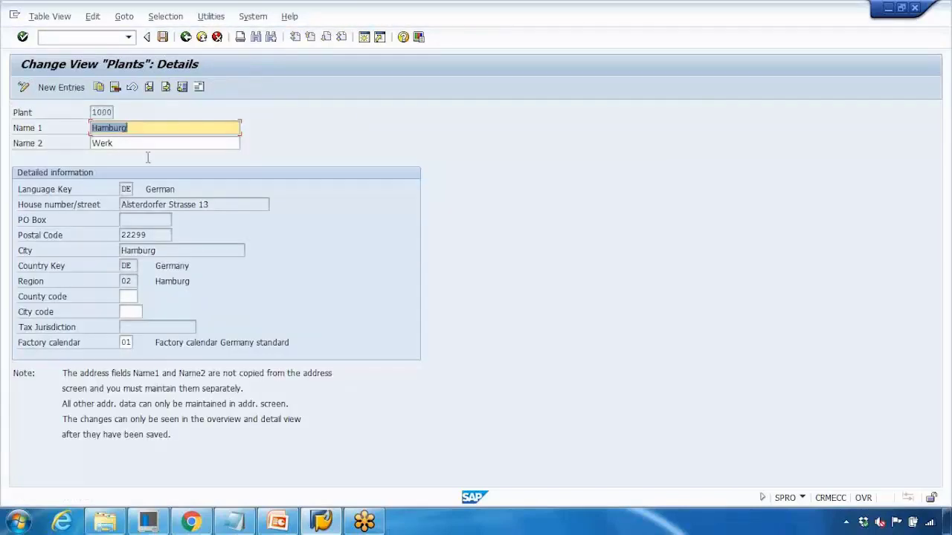
Go back from the plant details to the activity list and highlight Copy, delete, check plant
left_click(186, 37)
left_click(30, 216)
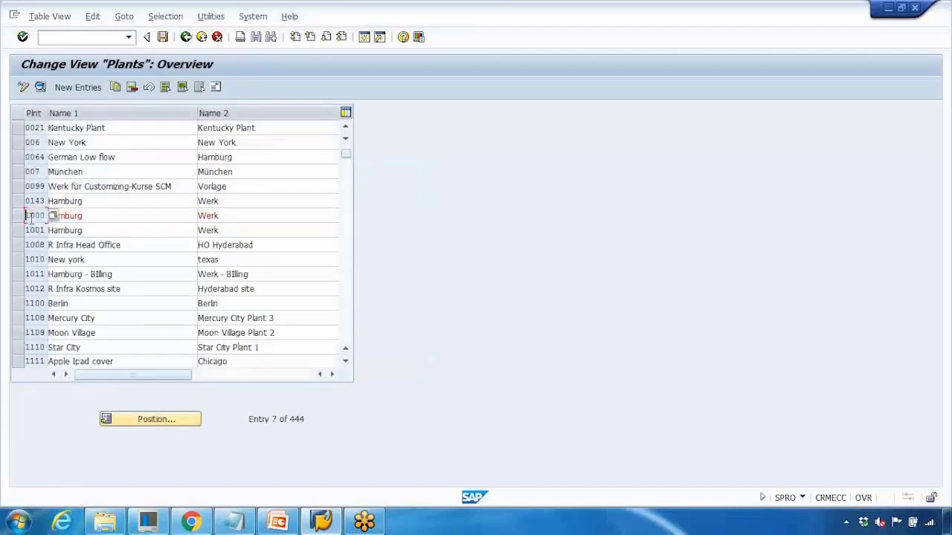
left_click(186, 37)
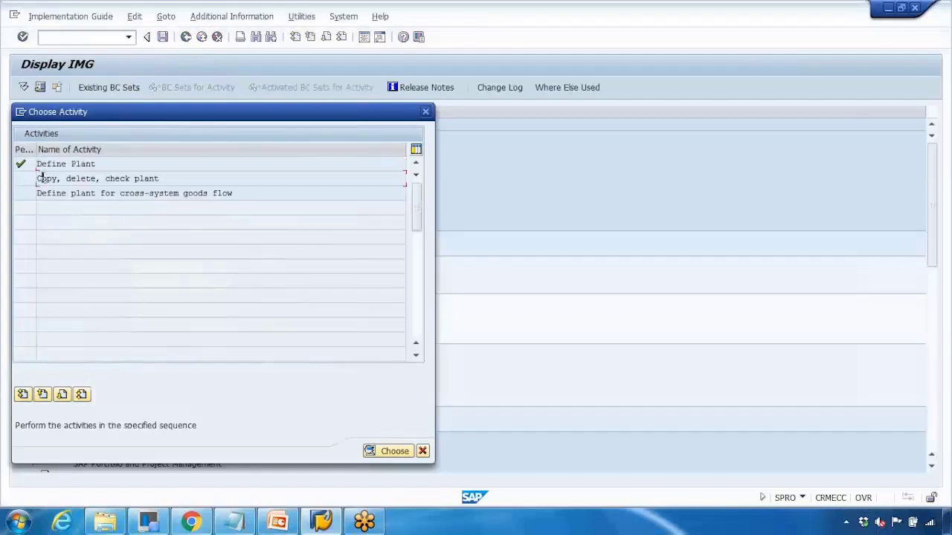
left_click_drag(42, 178, 152, 179)
Check the plant customizing slide, switch to Notepad, and write the first line "1. Create a Plant"
left_click(239, 524)
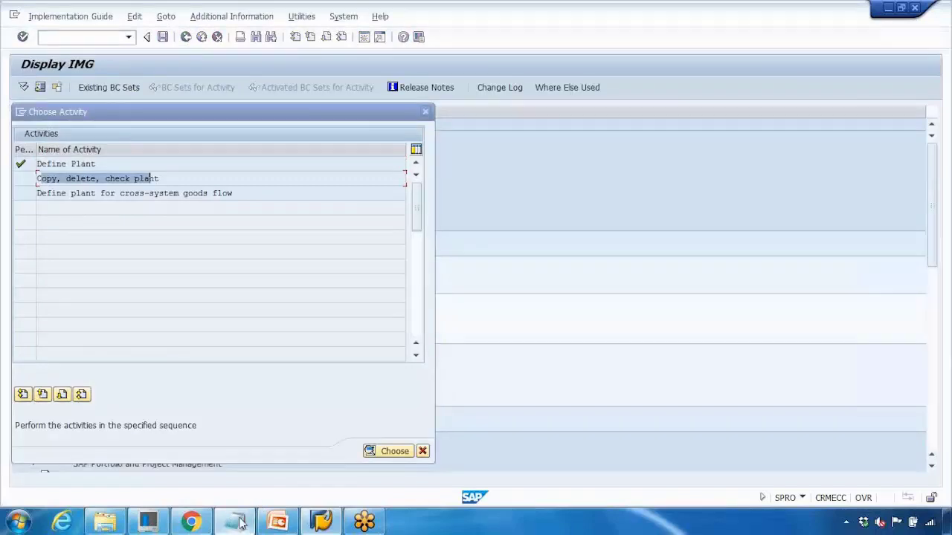
left_click(236, 524)
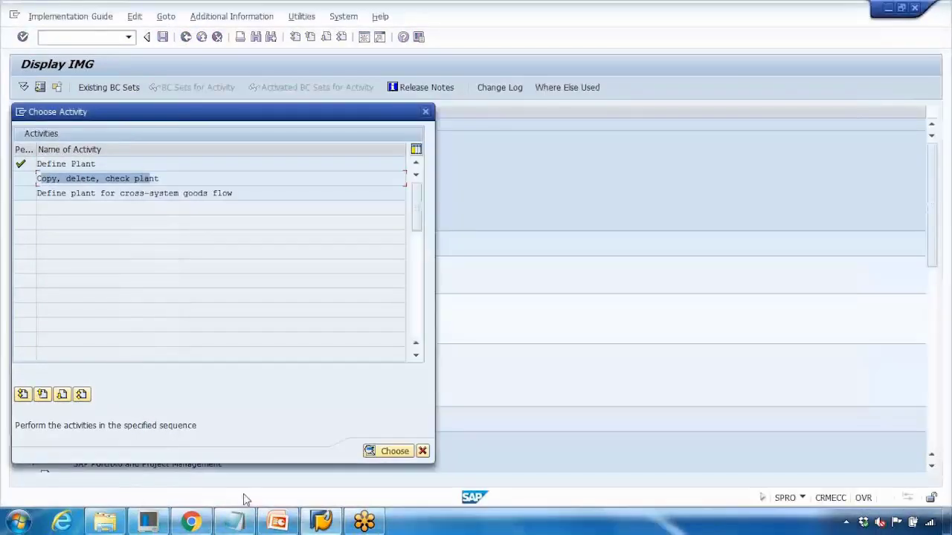
left_click(278, 524)
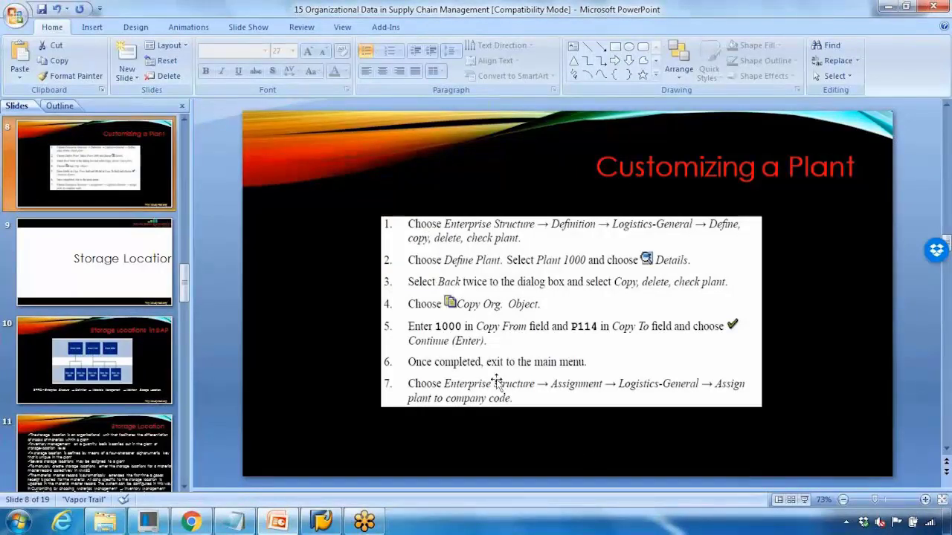
left_click(242, 522)
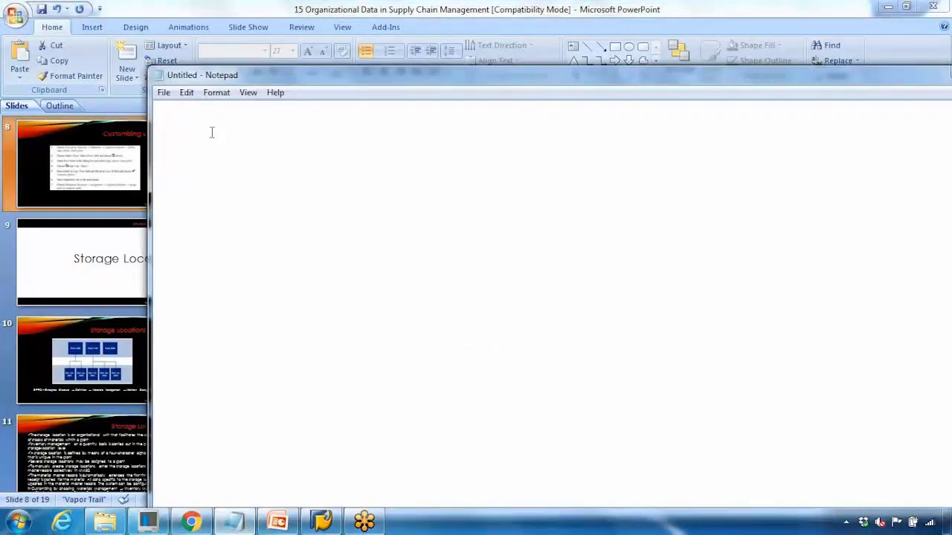
type("Create a ")
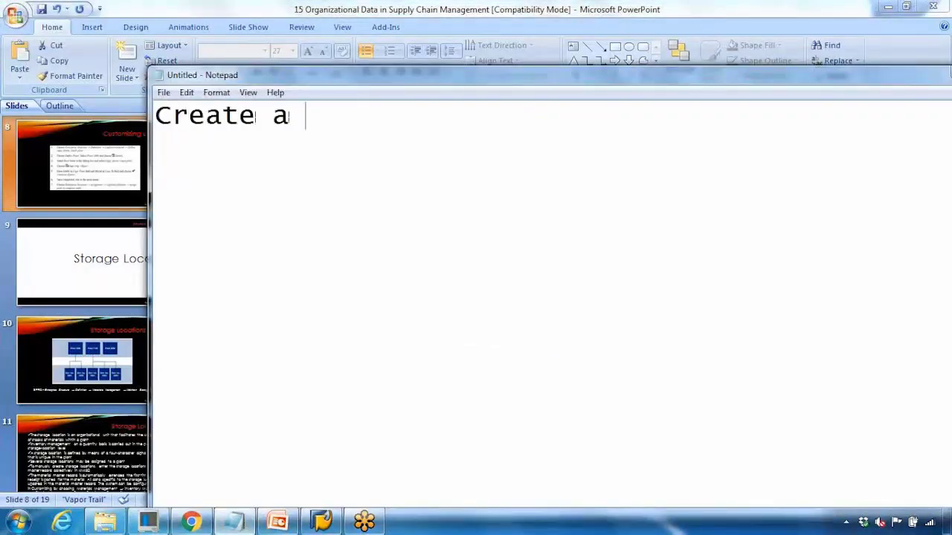
type("Plant")
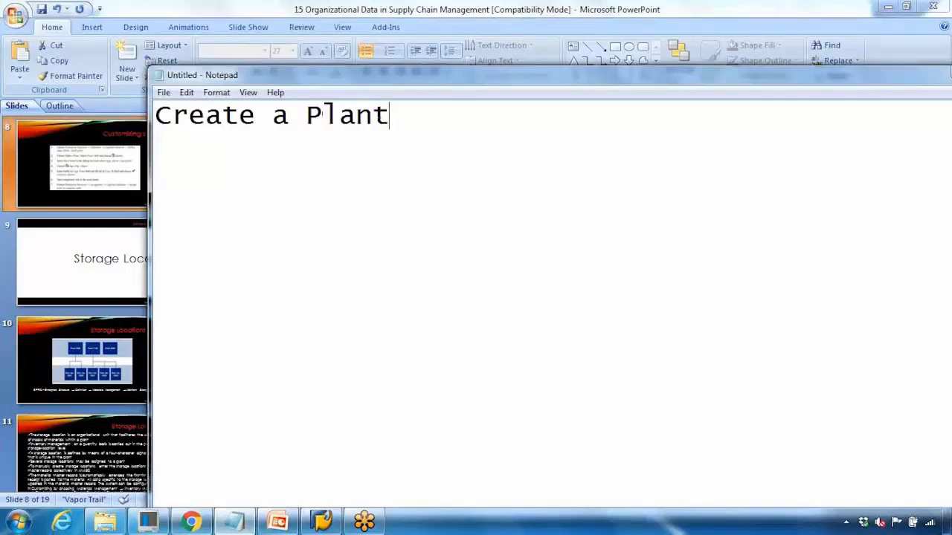
key("Return")
left_click(160, 116)
type("1.")
left_click(172, 145)
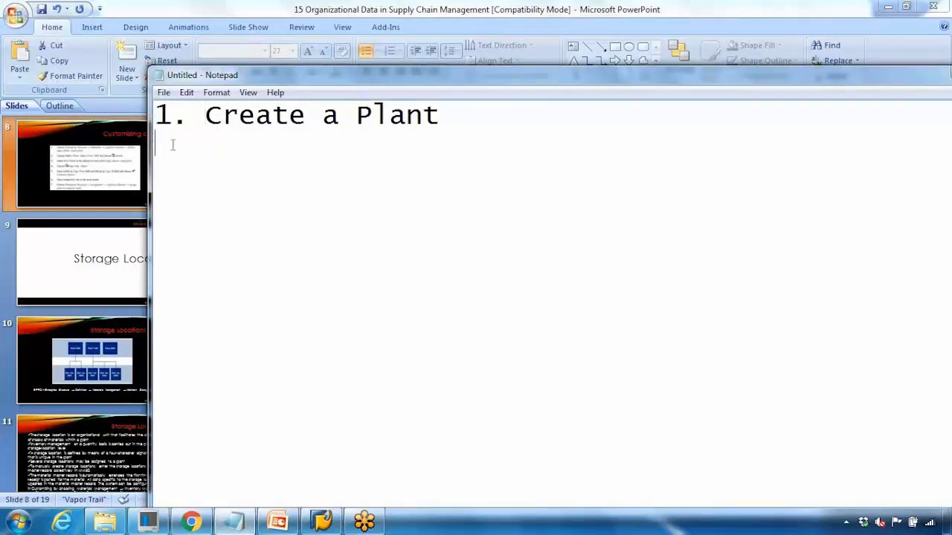
Add the second line "2. Assign plant to company code 1000" to the note and switch back to SAP
type("2. Assig")
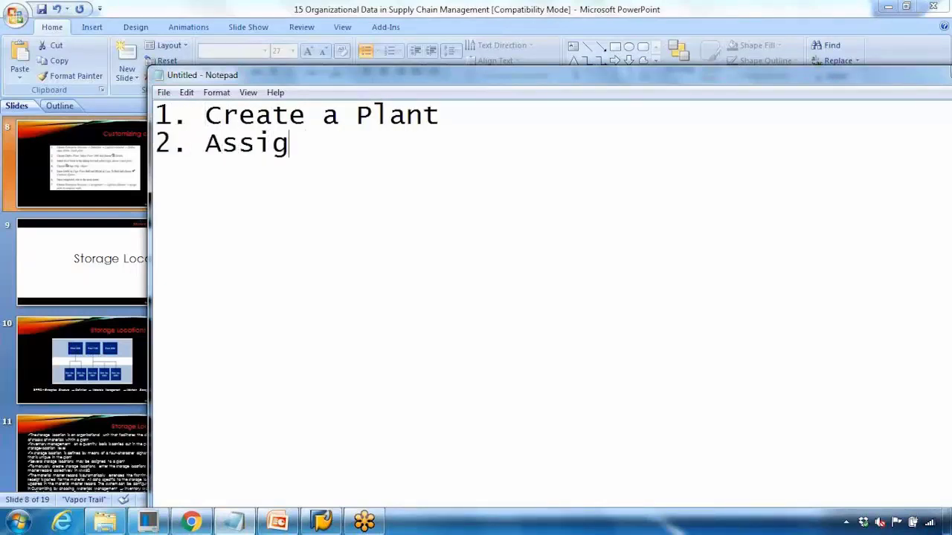
type("n plant to com")
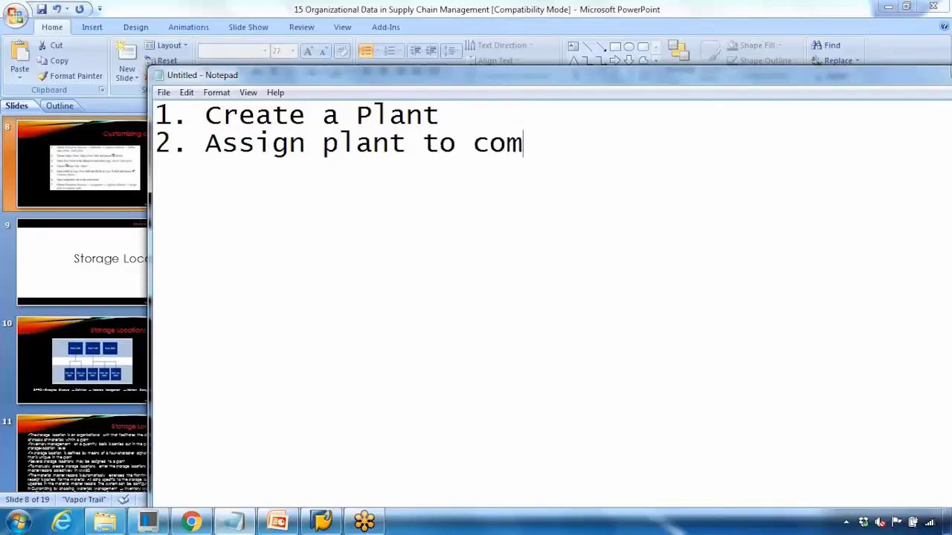
type("pany code")
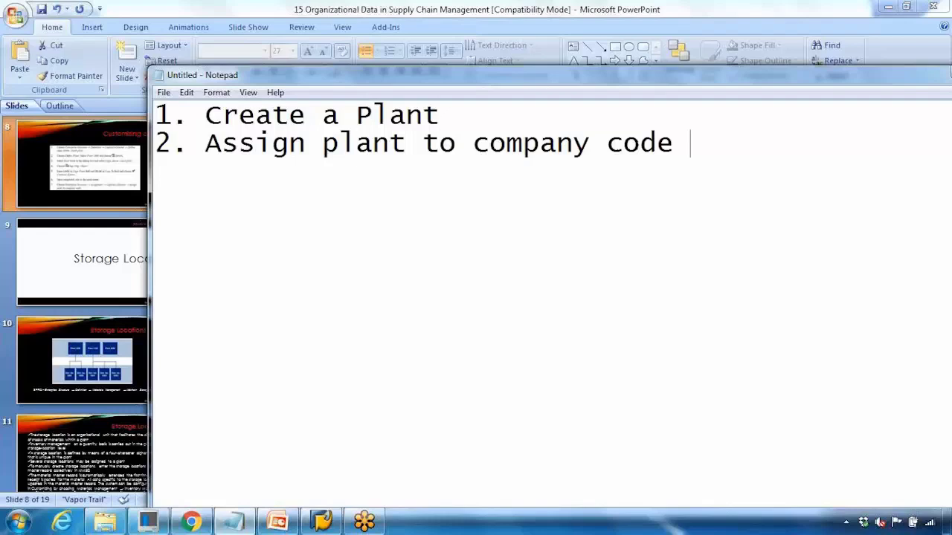
type("1000")
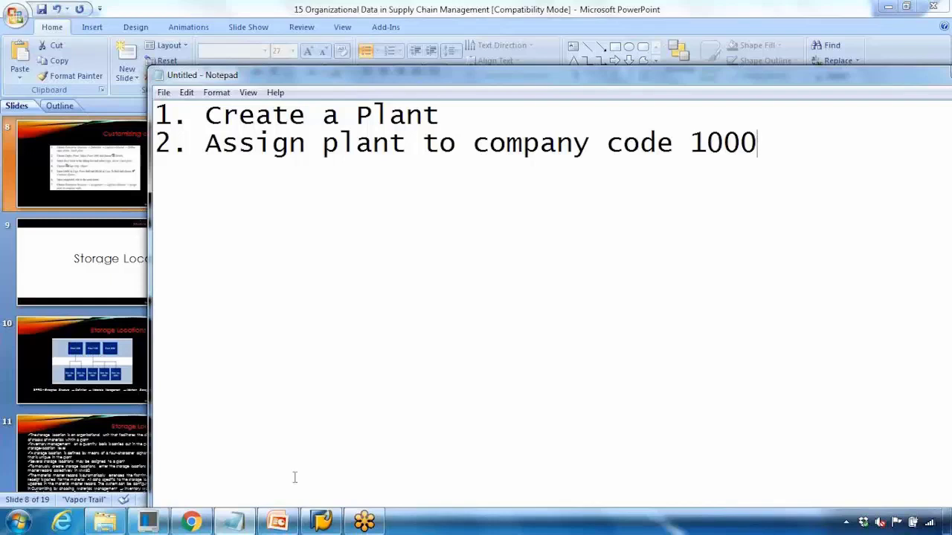
left_click(242, 525)
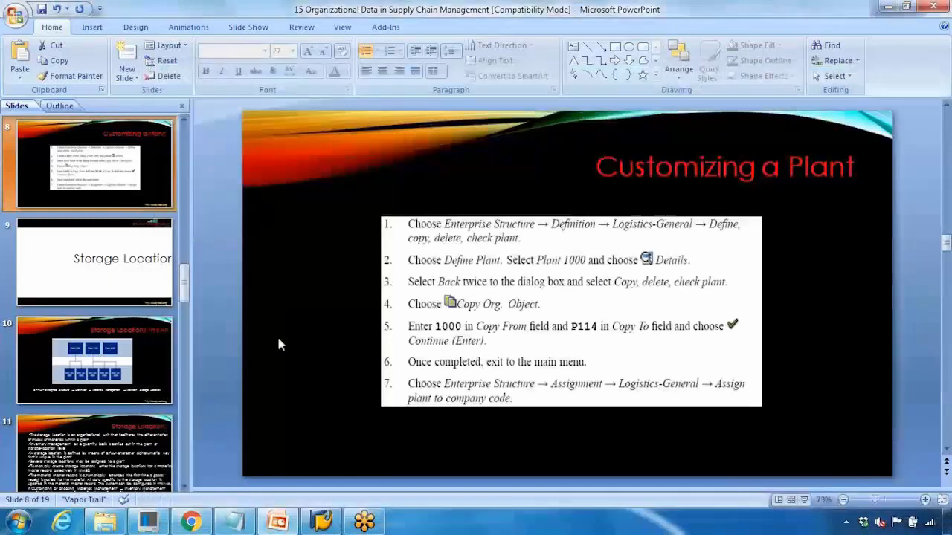
left_click(314, 525)
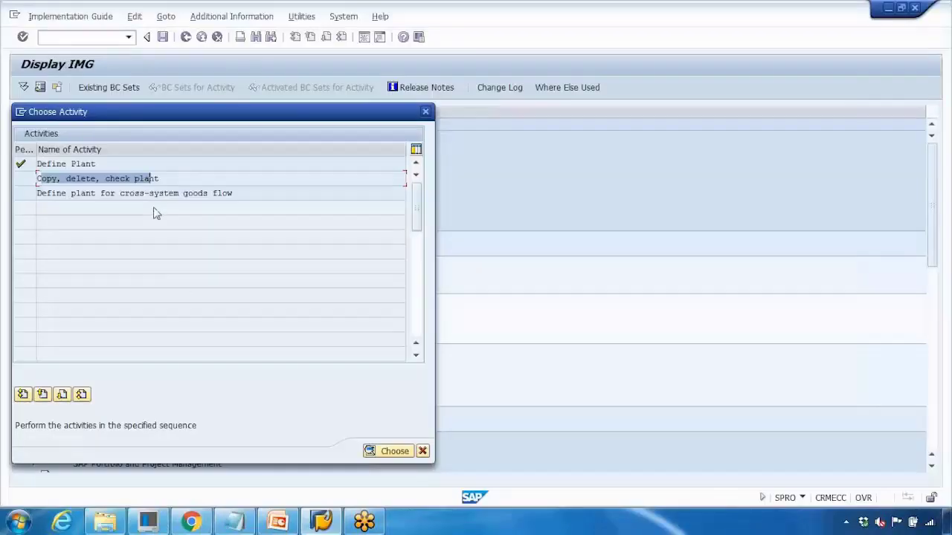
Open the Define Plant activity and start copying plant 1000 from the plants overview
left_click_drag(153, 178, 118, 182)
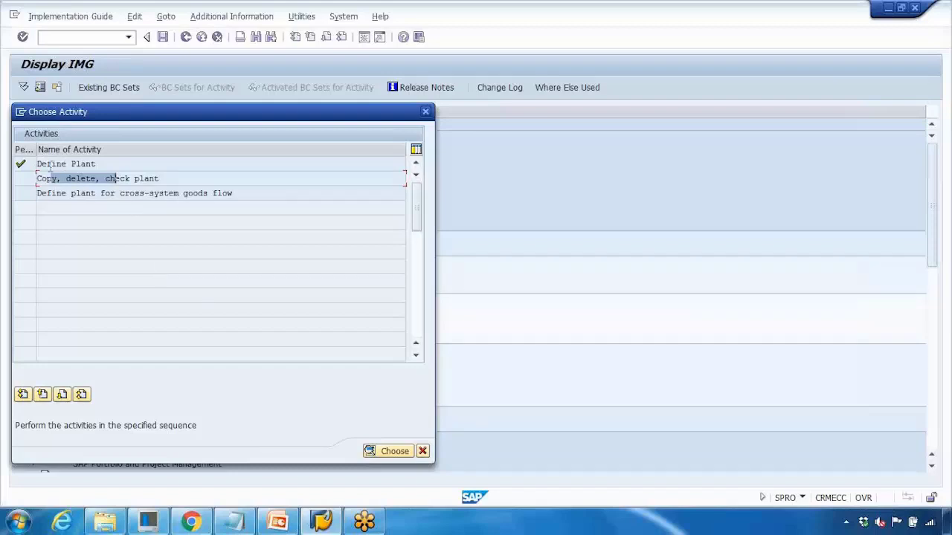
left_click_drag(49, 169, 97, 166)
left_click(84, 171)
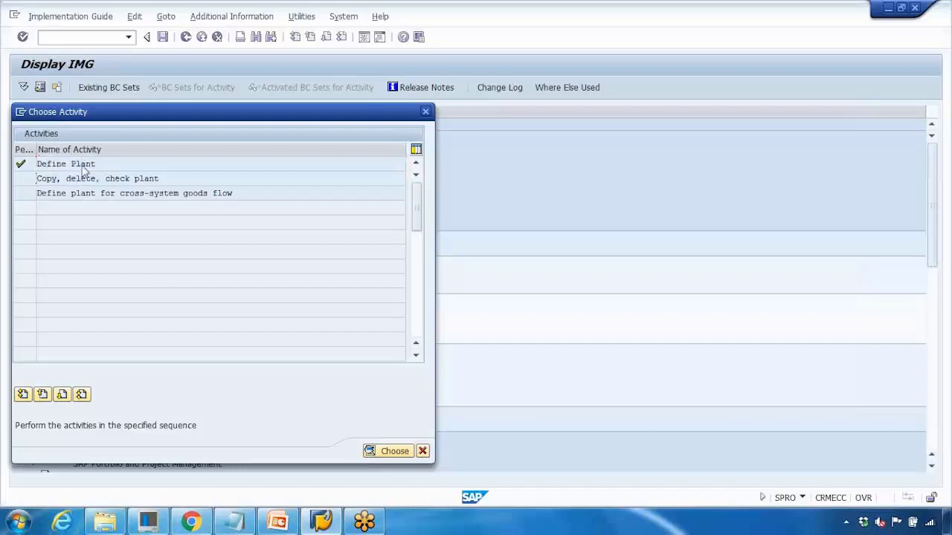
double_click(84, 166)
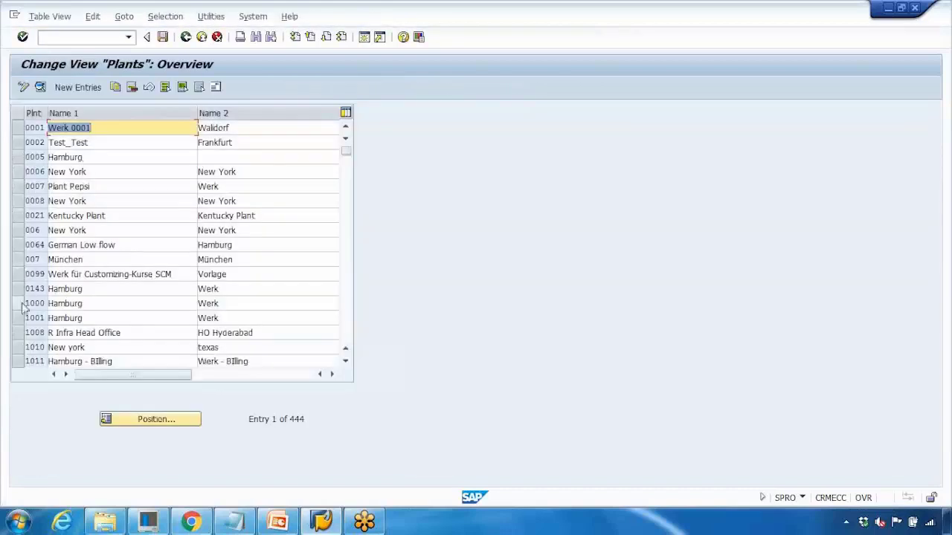
left_click(19, 303)
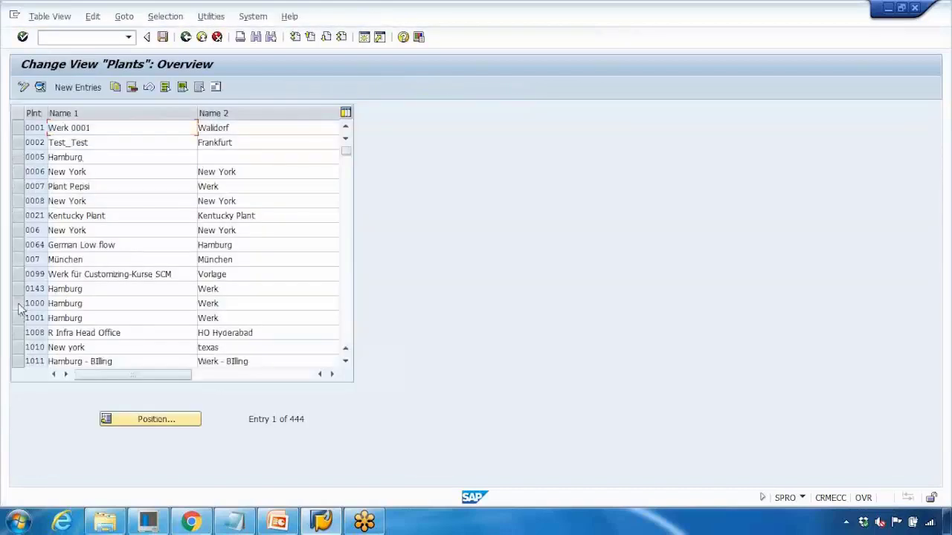
left_click(116, 87)
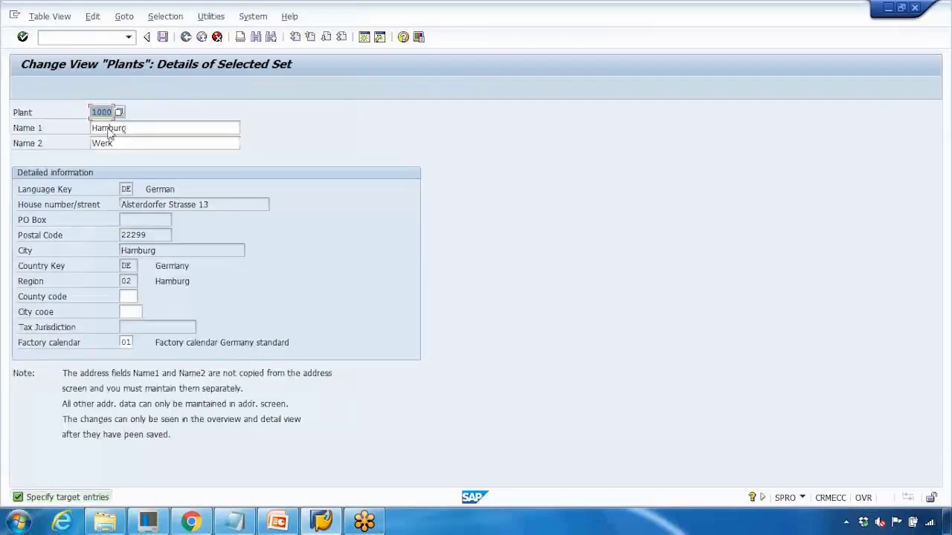
Enter ZGSS as the new plant key, with Melbourne Plant as Name 1 and Plant as Name 2
type("2")
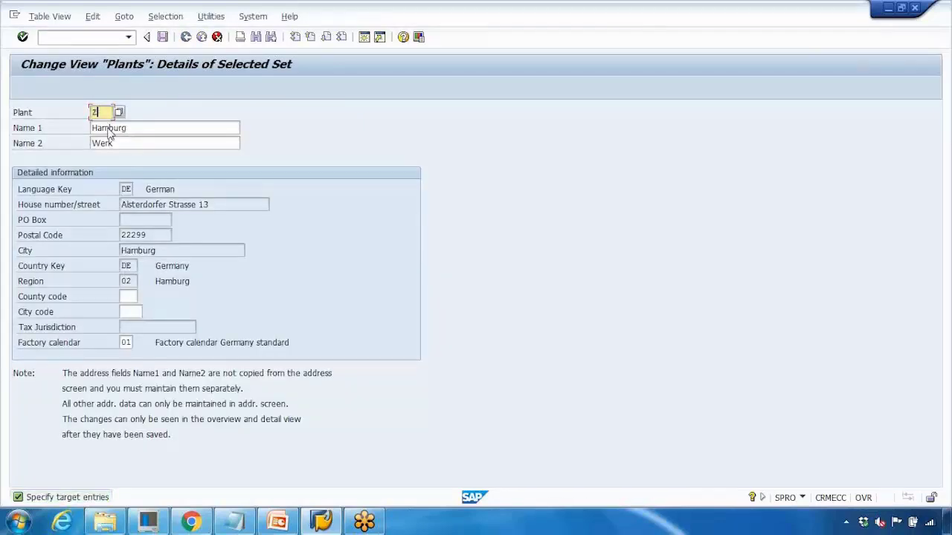
type("GSS")
key("Tab")
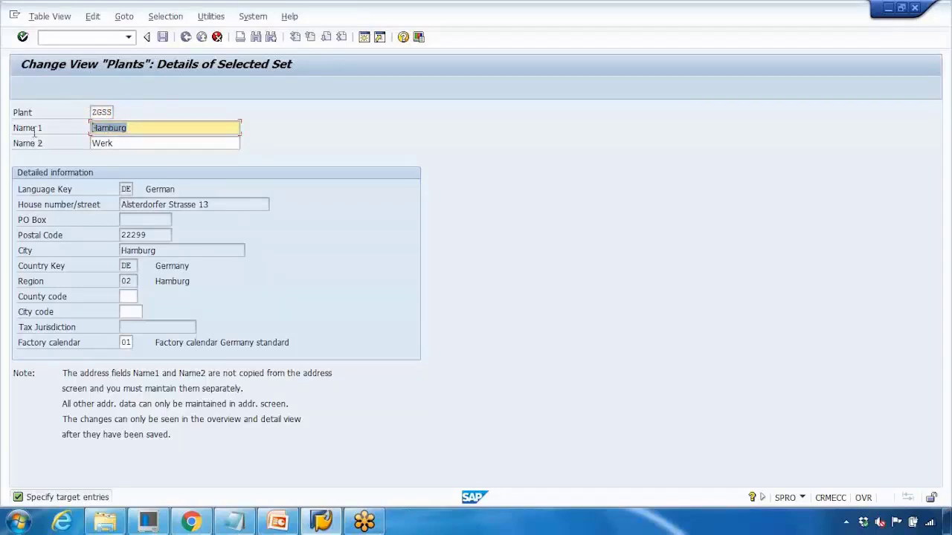
type("Melbourne Plant")
key("Tab")
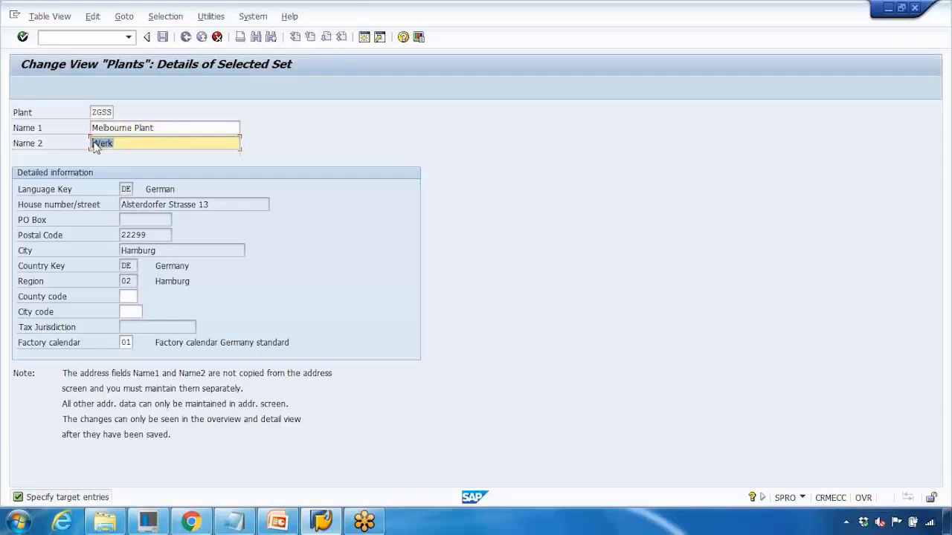
type("Plant")
key("Return")
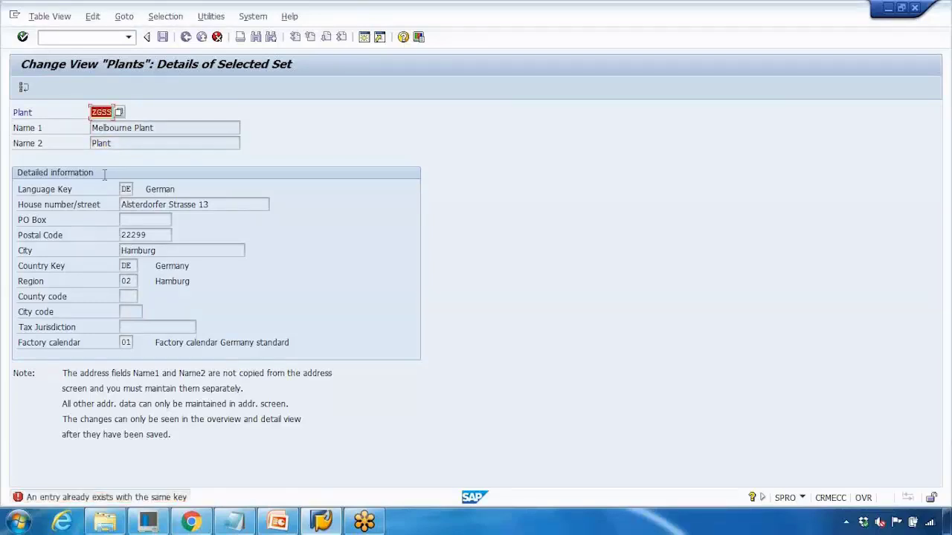
Replace the plant key with ZG12 and confirm the entry to open the plant's address data
left_click(110, 116)
type("1")
key("Return")
left_click(109, 112)
left_click_drag(102, 112, 128, 119)
type("12")
key("Return")
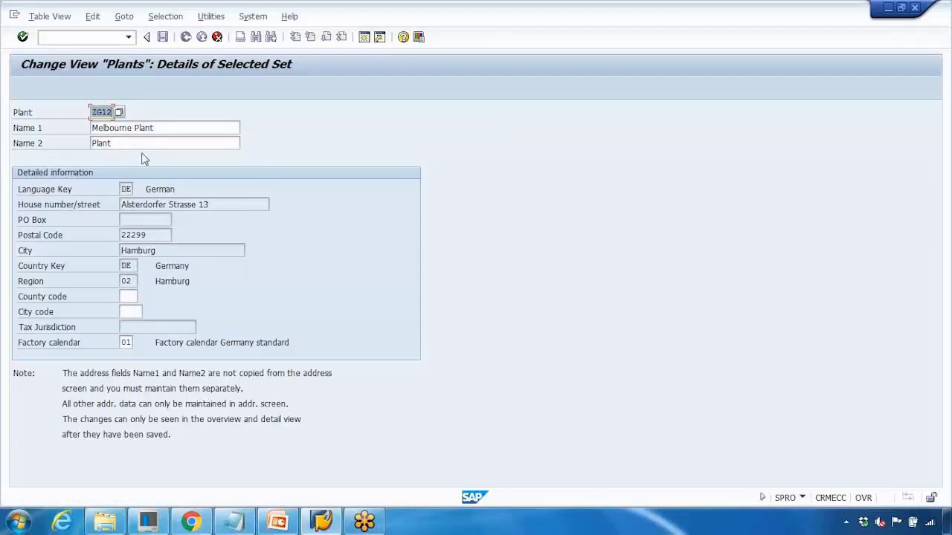
key("Return")
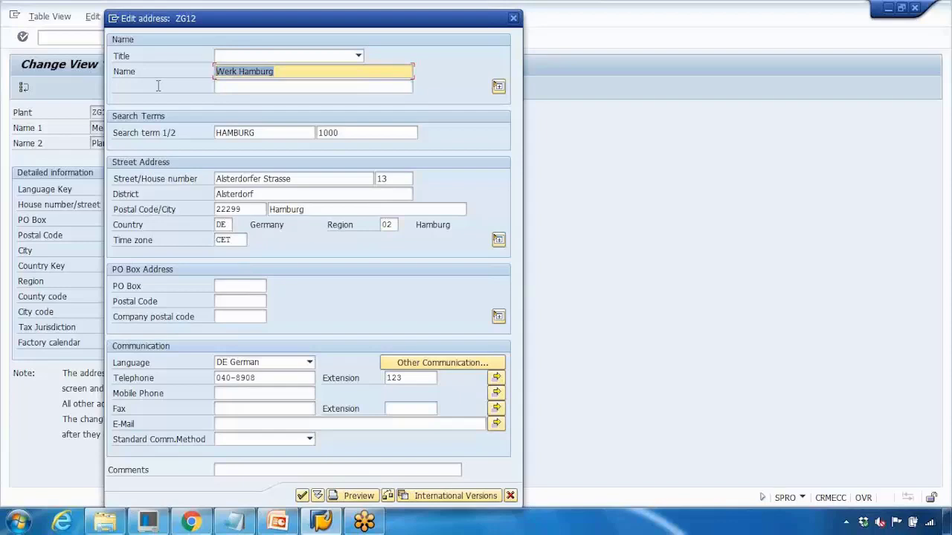
In the plant's address, set the name to Melbourne and search term 1 to Mel, and replace the street name
type("Melbourne")
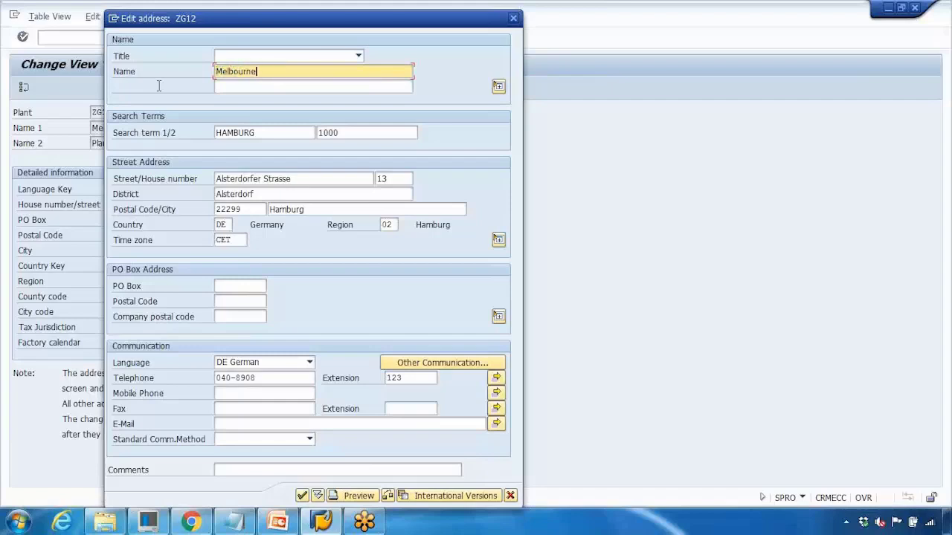
double_click(262, 131)
type("Mel")
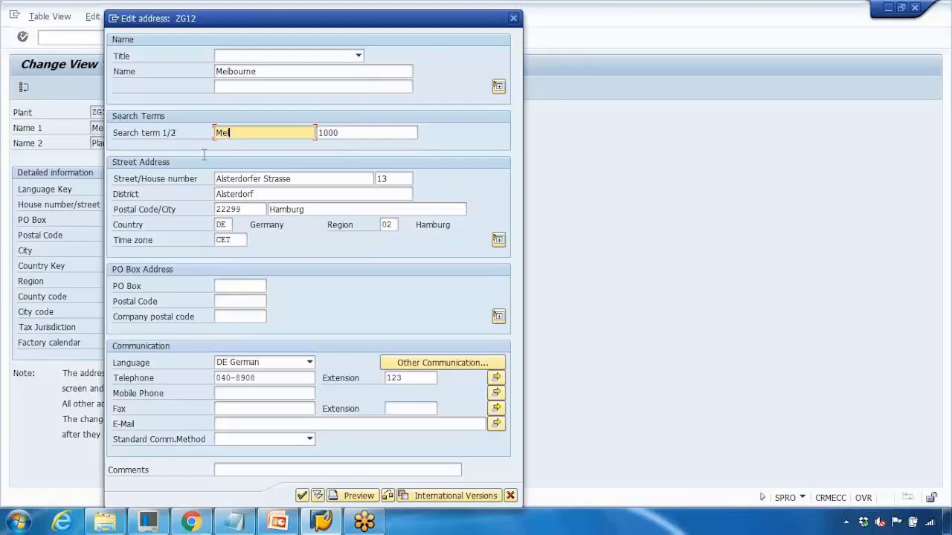
double_click(223, 179)
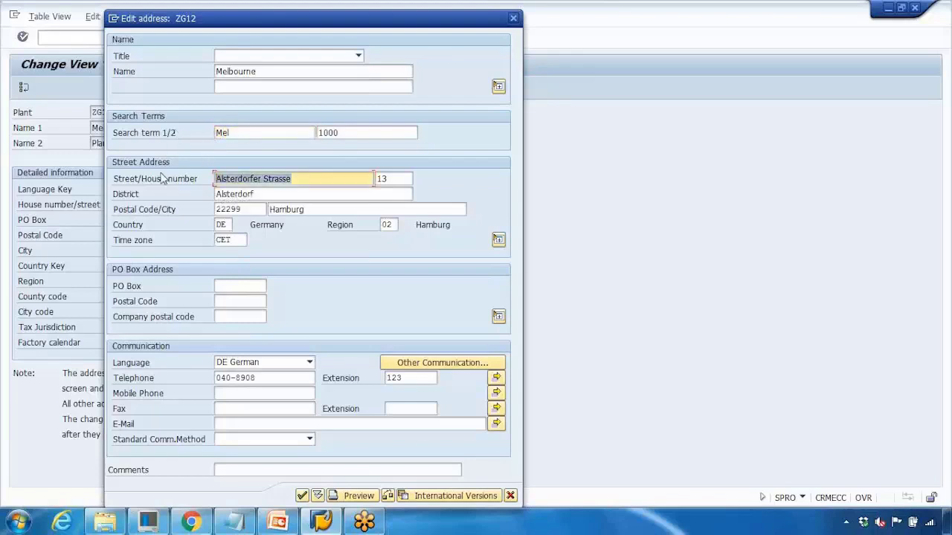
type("ABC Street")
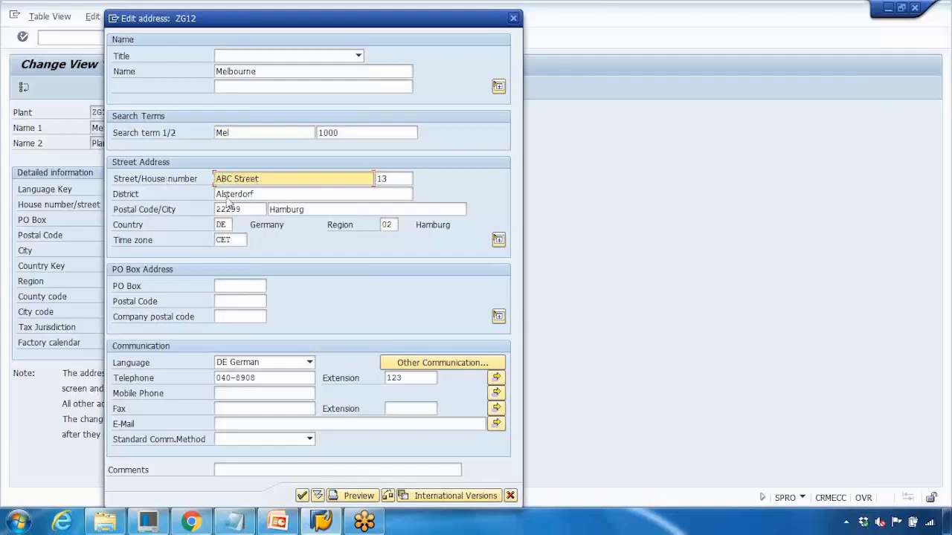
Clear the district, set the city to Melbourne and change the country to AU
double_click(248, 194)
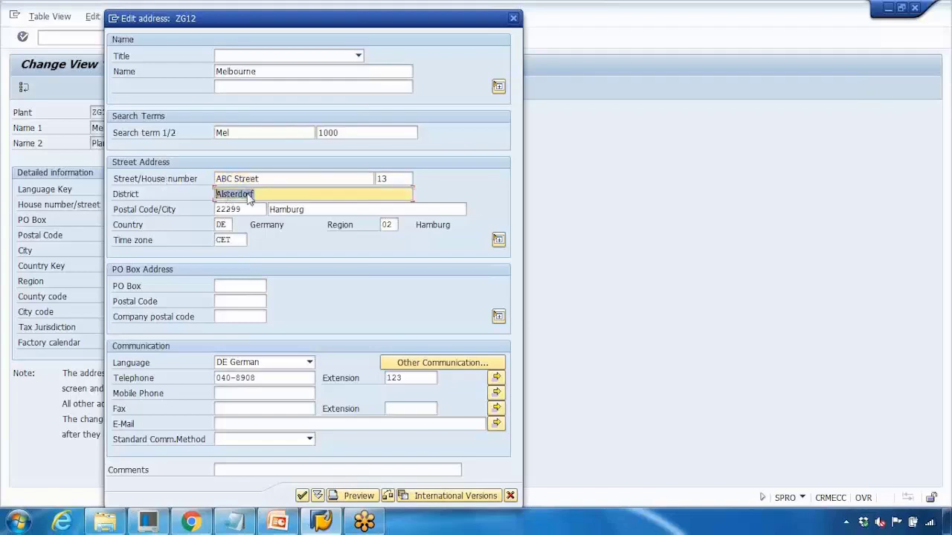
key("Delete")
key("Tab")
key("Tab")
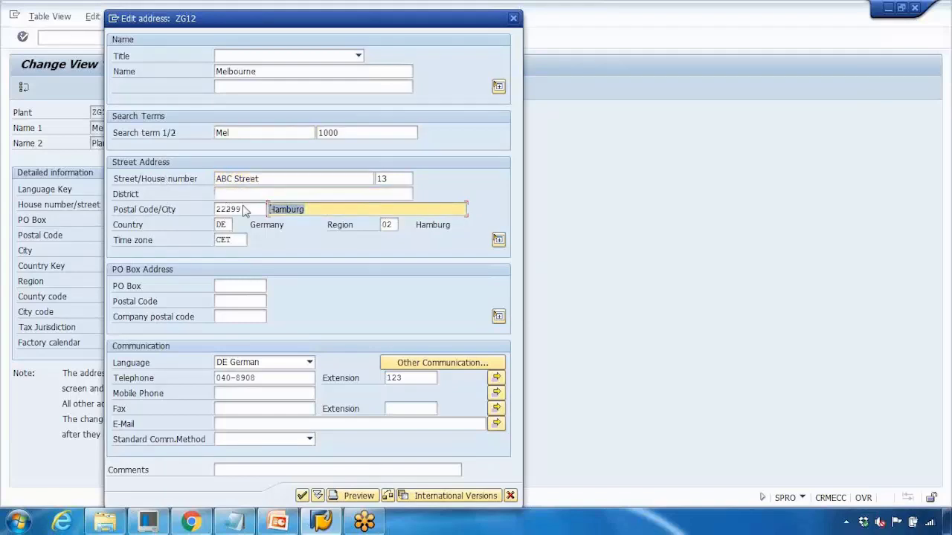
type("Melbourne")
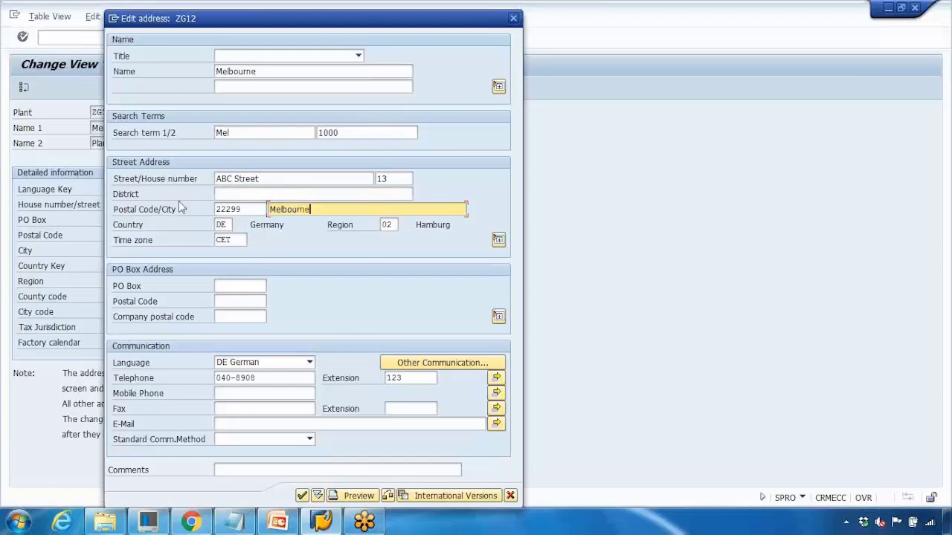
key("Tab")
type("Au")
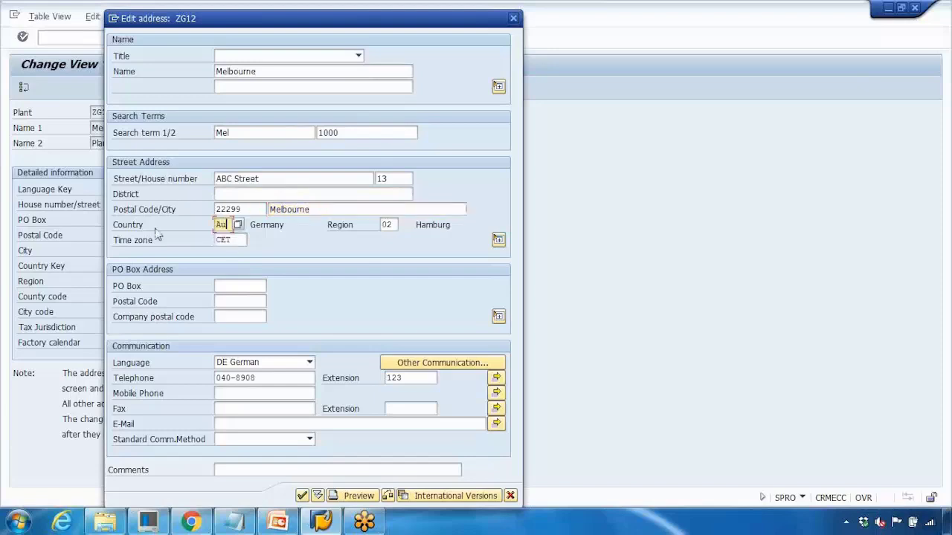
Replace the postal code, clear the time zone and set the region to VIC (Victoria) from the value list
double_click(257, 211)
type("30")
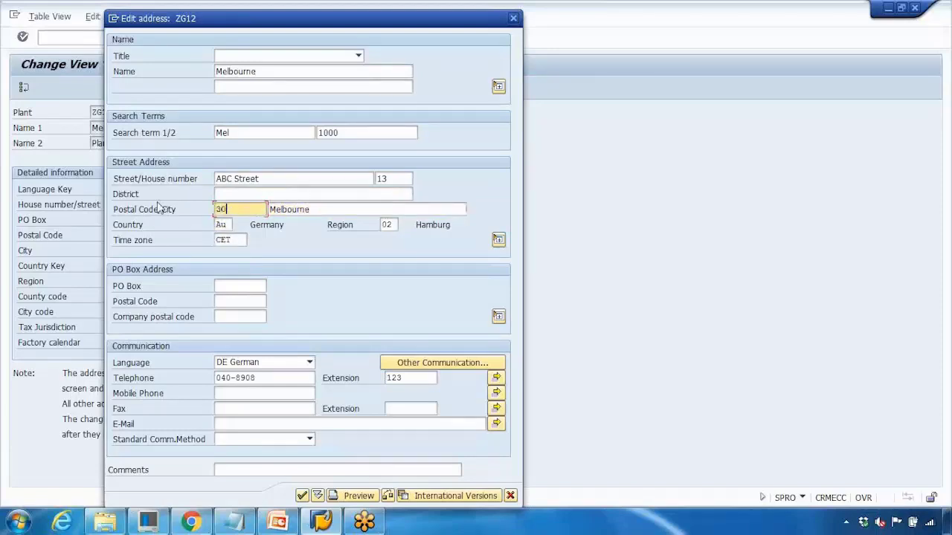
type("000")
key("BackSpace")
key("Tab")
key("BackSpace")
key("Return")
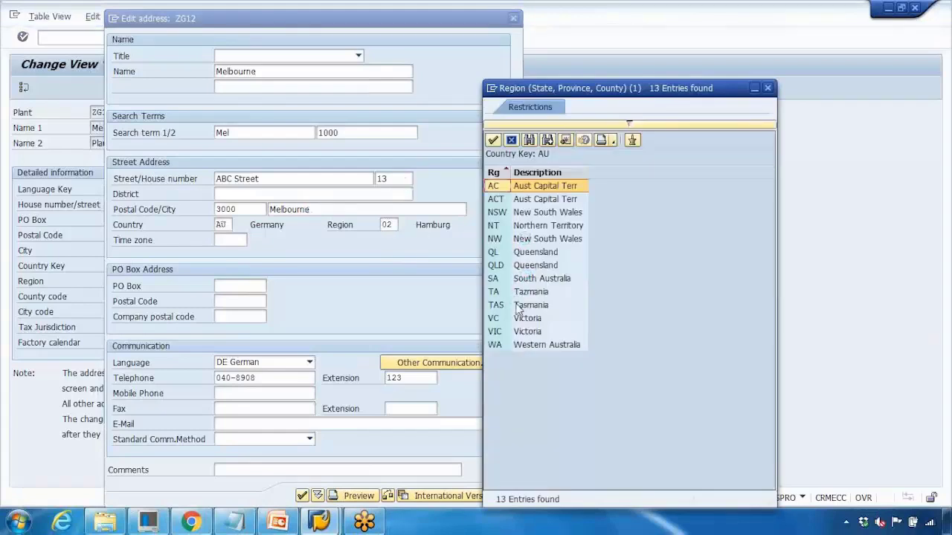
left_click(521, 318)
double_click(521, 332)
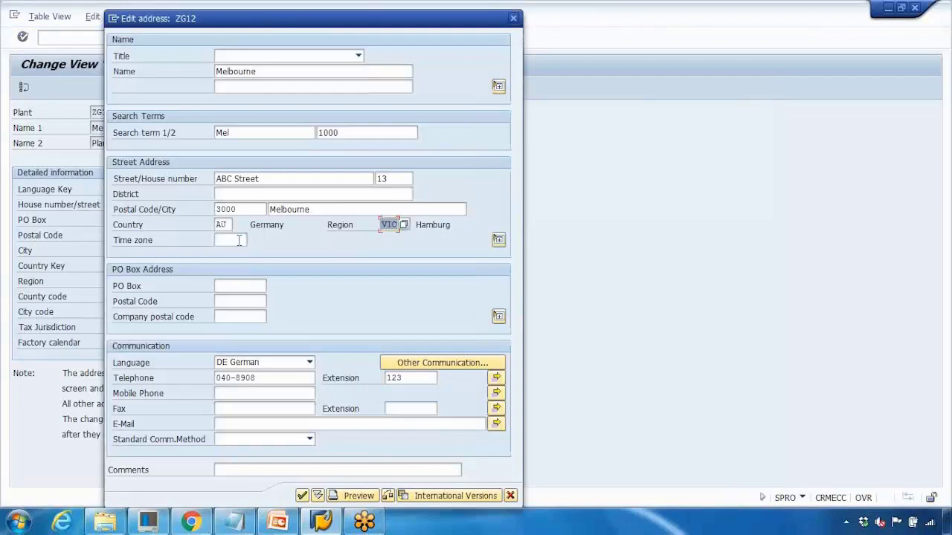
Set the communication language to EN English, enter a new telephone number and confirm the address
left_click_drag(273, 378, 167, 370)
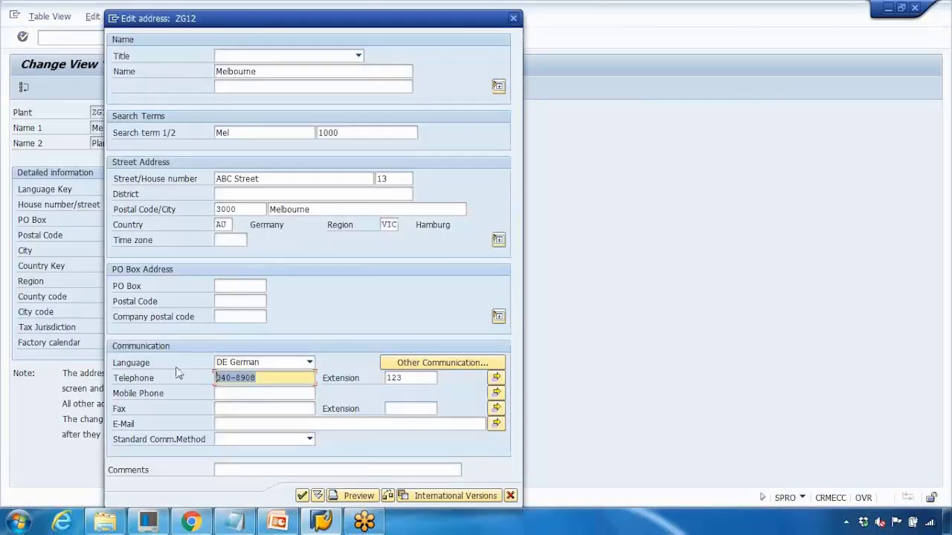
left_click(248, 363)
left_click(238, 392)
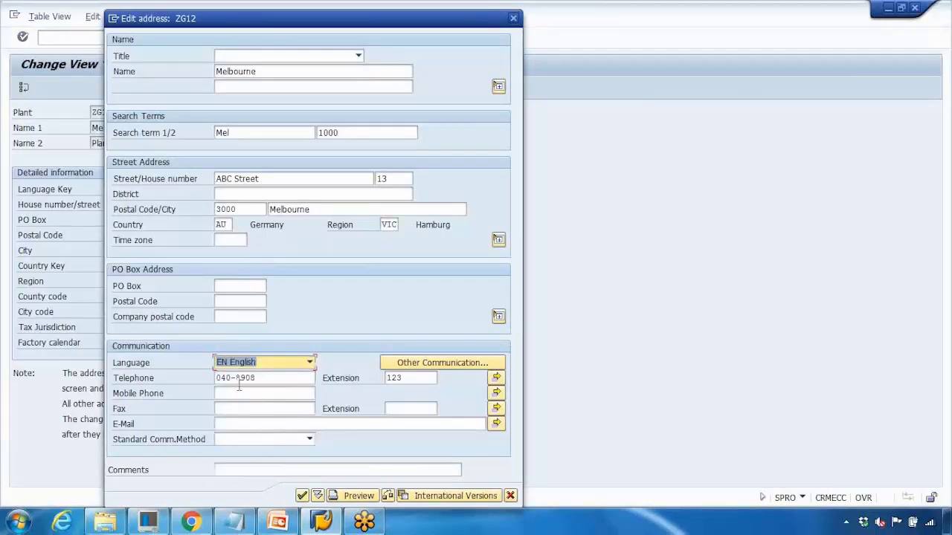
left_click_drag(257, 377, 168, 372)
type("123")
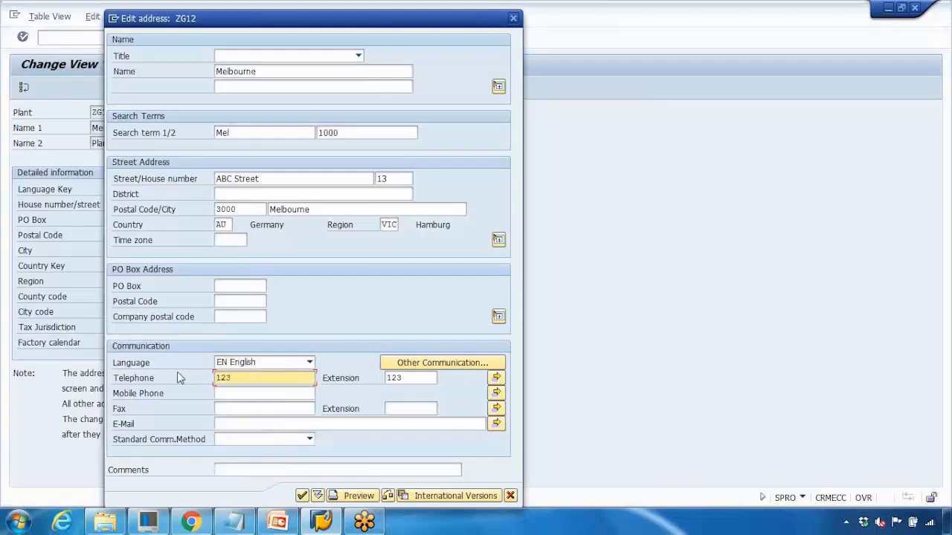
type("45")
left_click(229, 425)
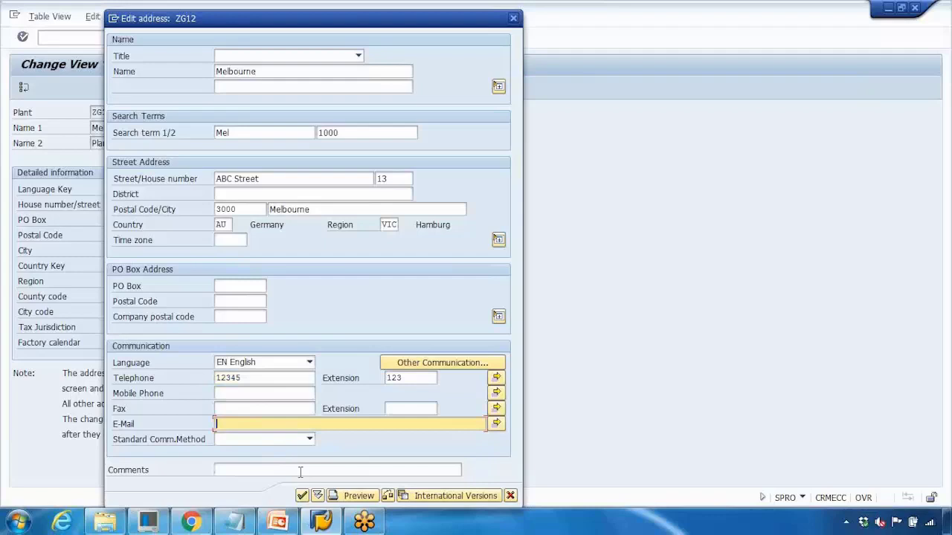
left_click(302, 495)
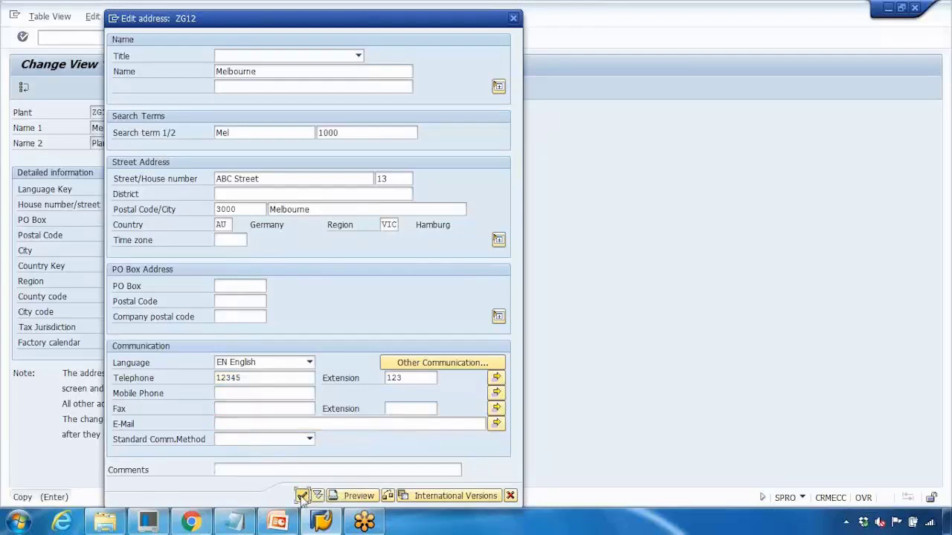
key("Return")
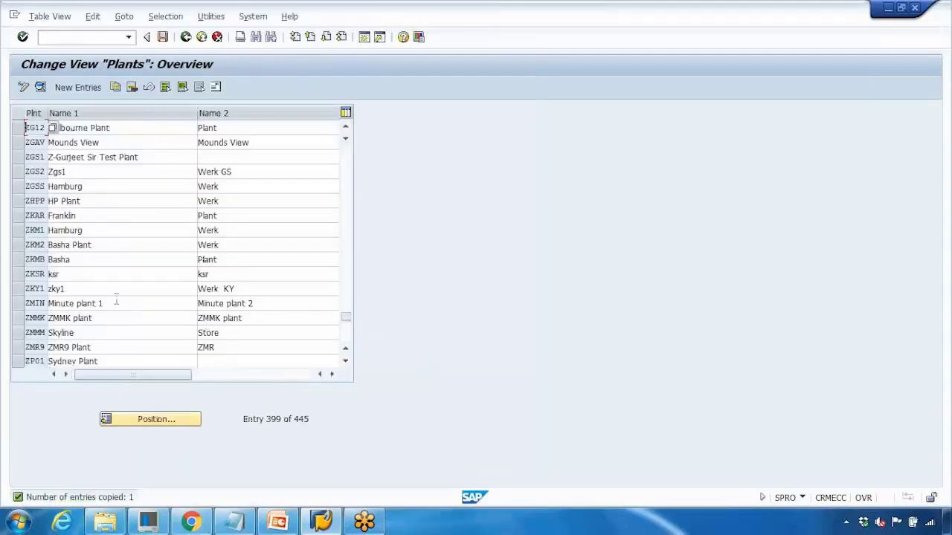
Open plant ZG12's details, save the plant under the proposed customizing request and check the saved city
left_click(26, 127)
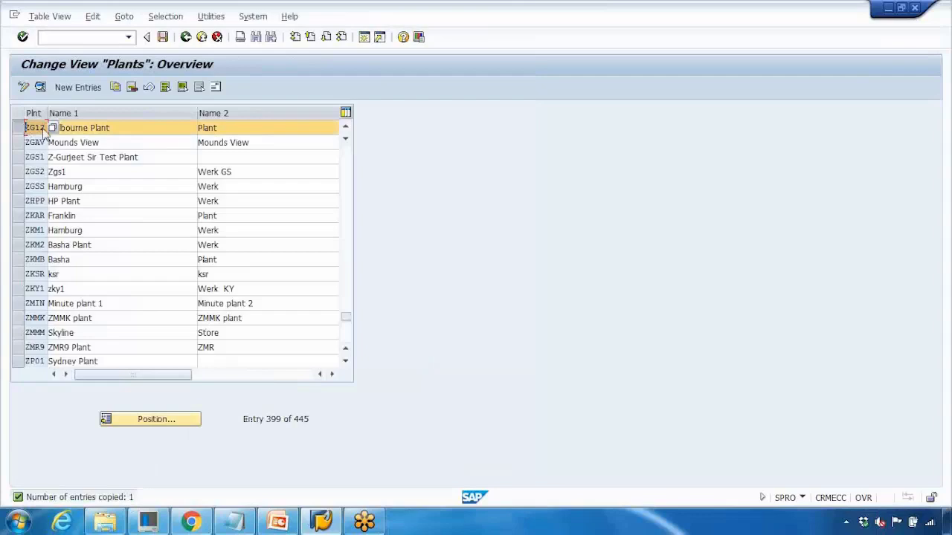
left_click(40, 87)
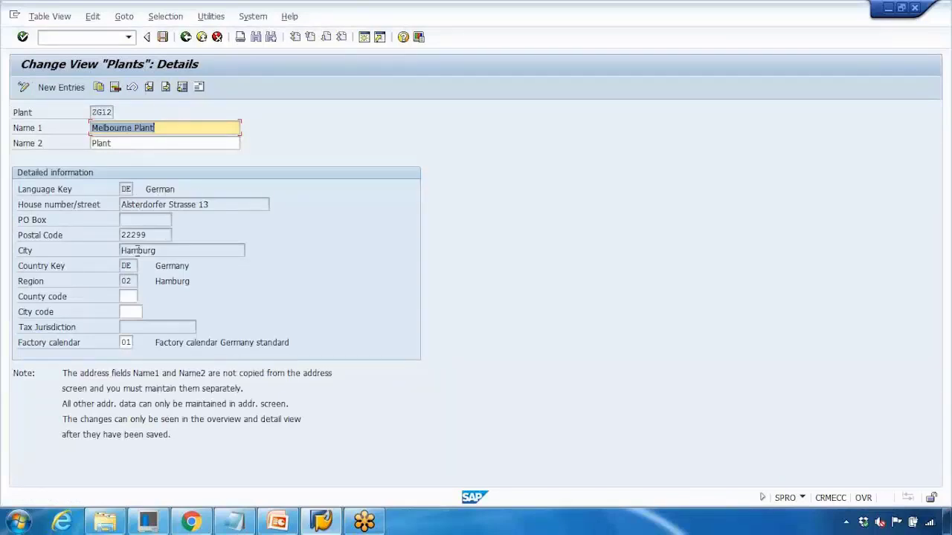
left_click(163, 37)
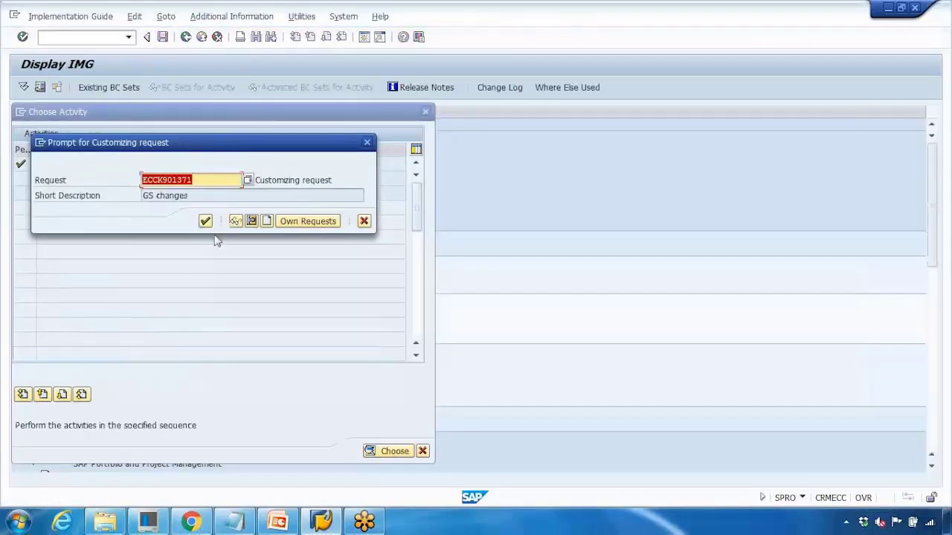
left_click(205, 221)
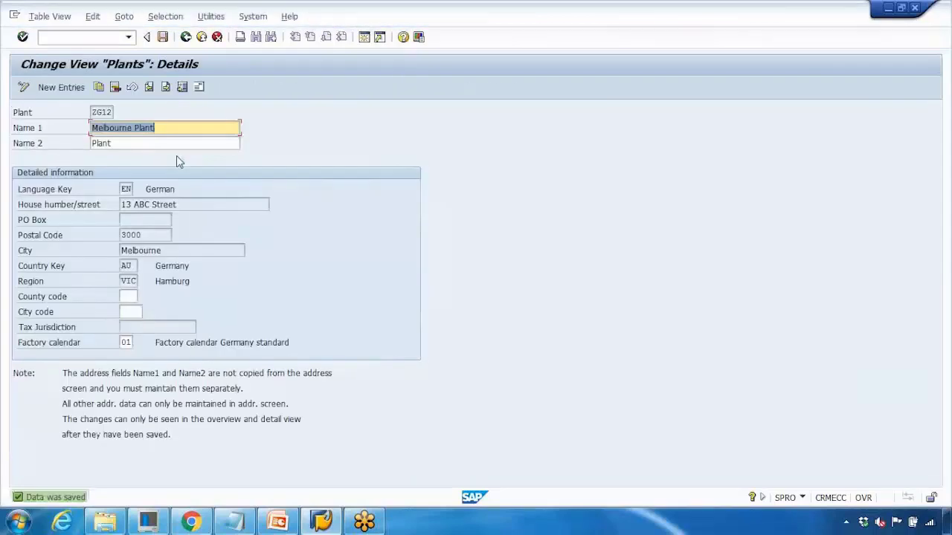
double_click(182, 250)
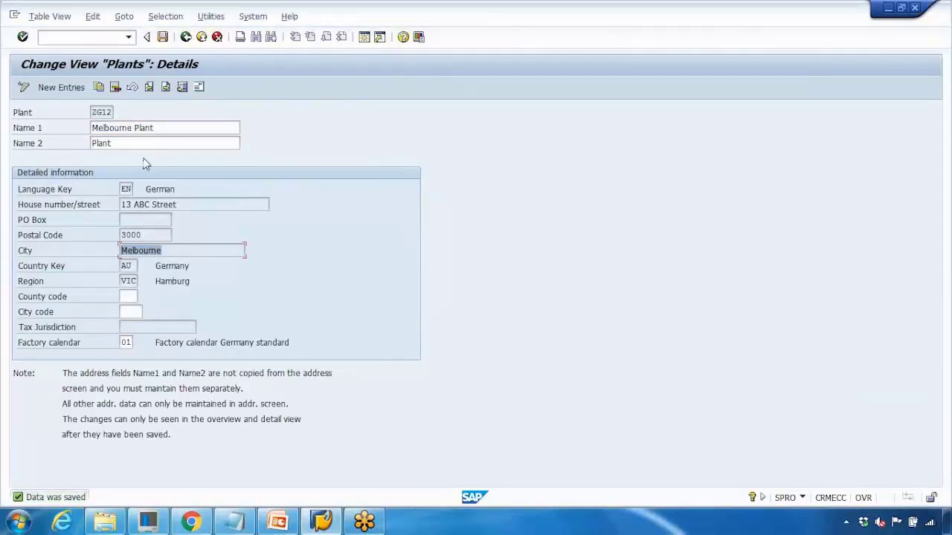
Switch to Notepad and append "- zg12" to the "1. Create a Plant" line
left_click(325, 521)
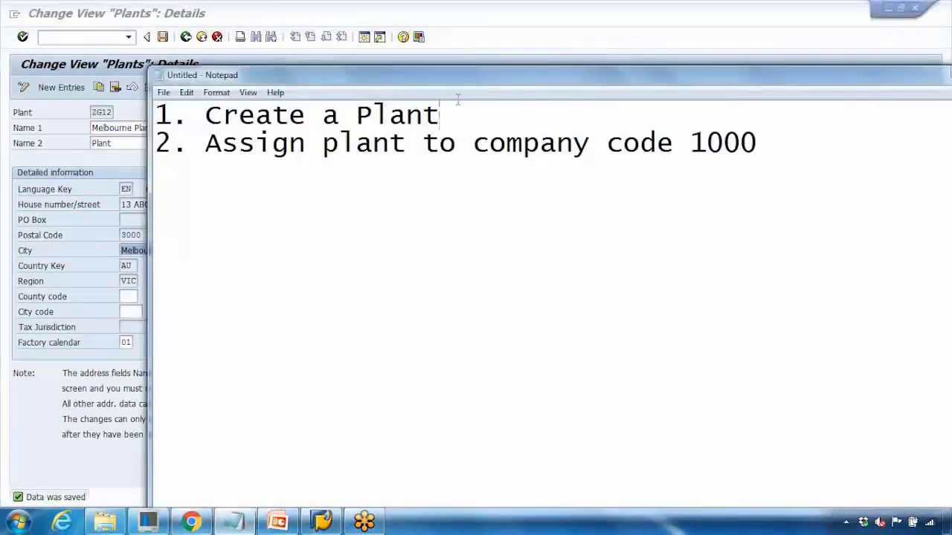
type("zg12")
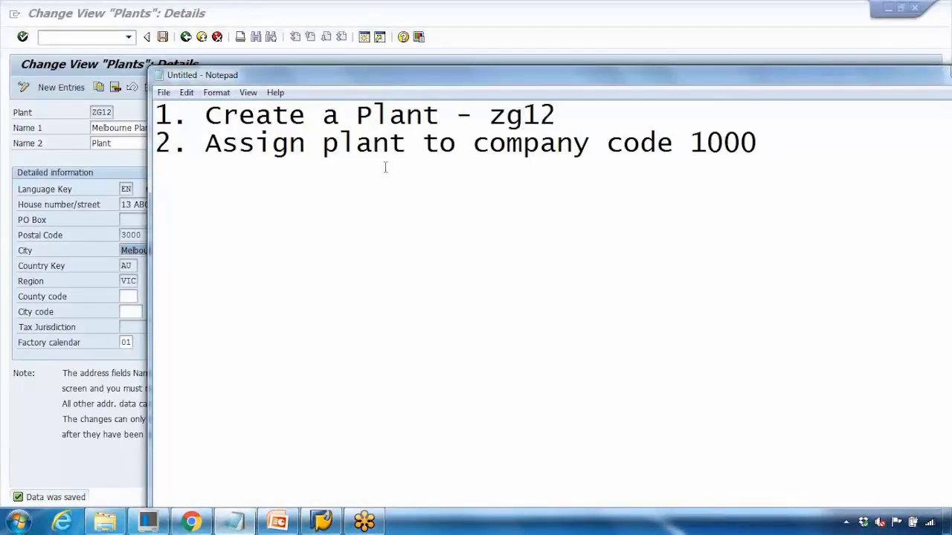
Switch back to SAP, leave the plant details and close the activity selection dialog
left_click_drag(244, 135, 503, 168)
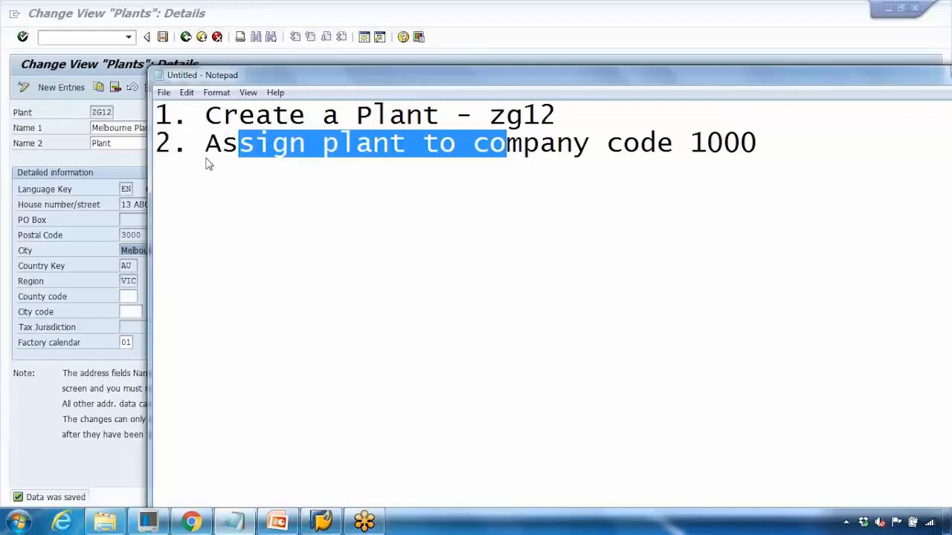
key("alt+Tab")
left_click(186, 37)
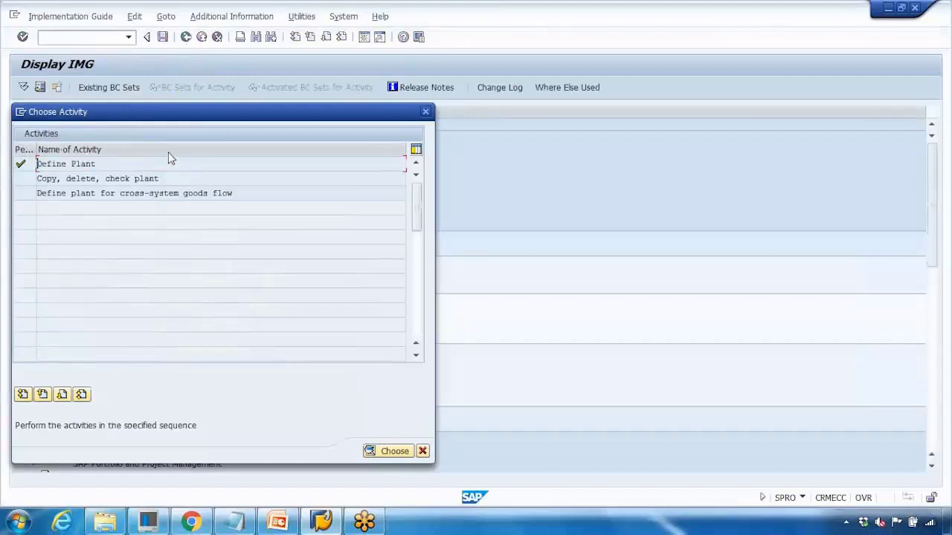
left_click(425, 112)
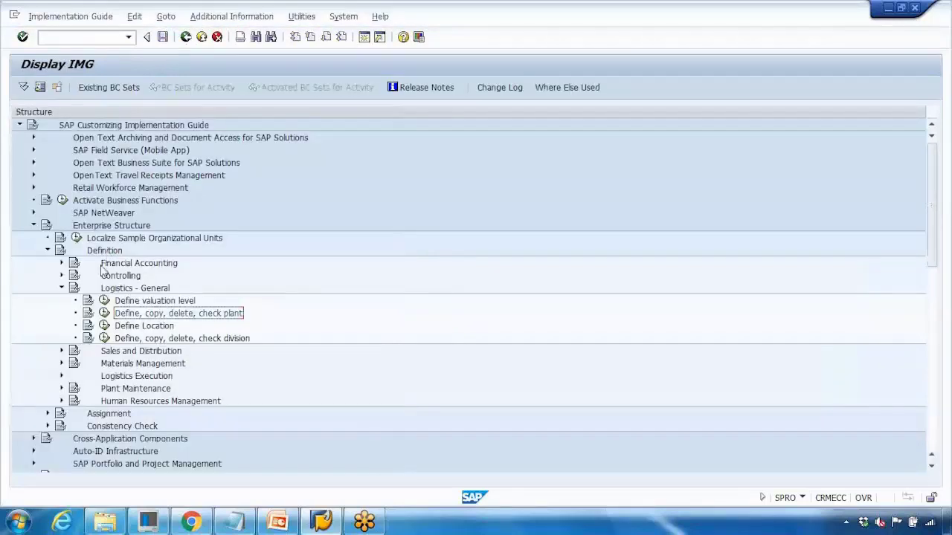
Collapse Definition and open the Assign plant to company code activity in the Logistics - General section of Assignment
scroll(95, 316, "down", 1)
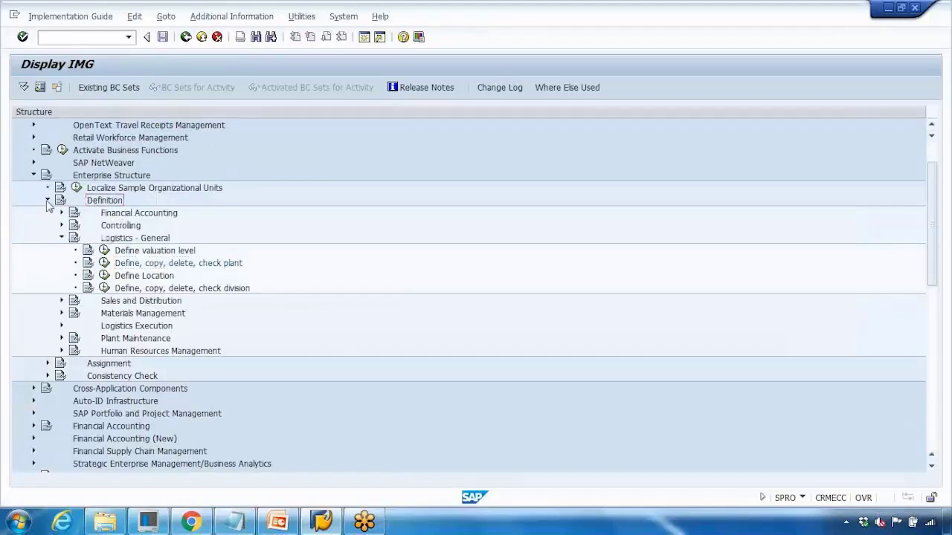
left_click(47, 201)
left_click(48, 213)
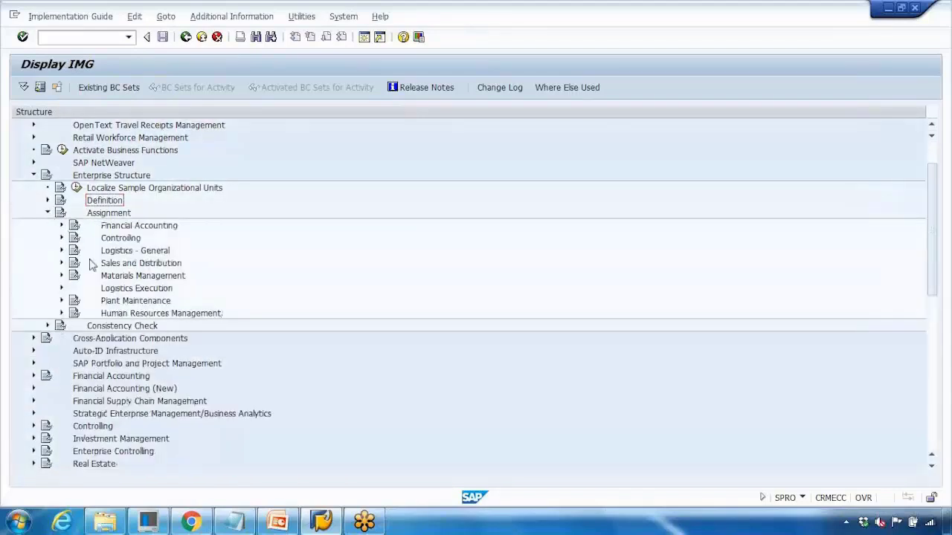
left_click(62, 251)
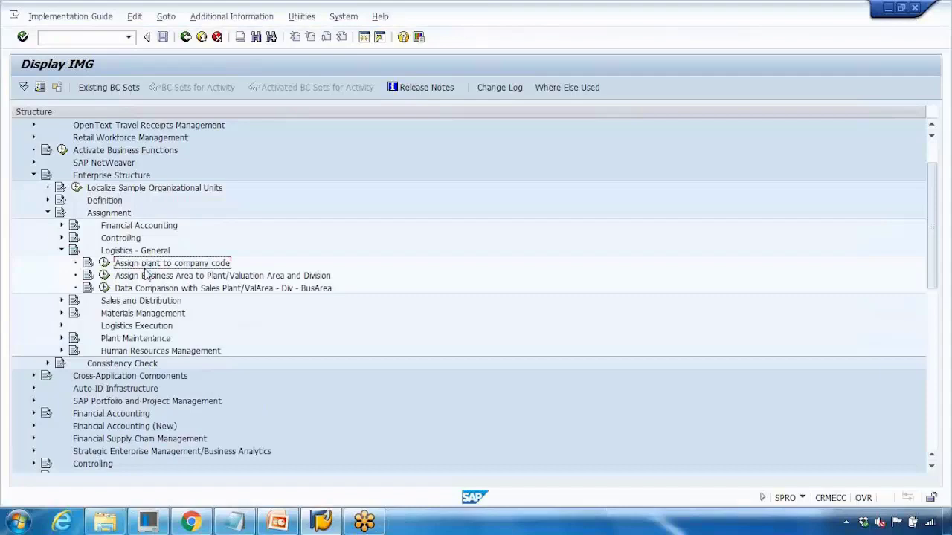
left_click(106, 263)
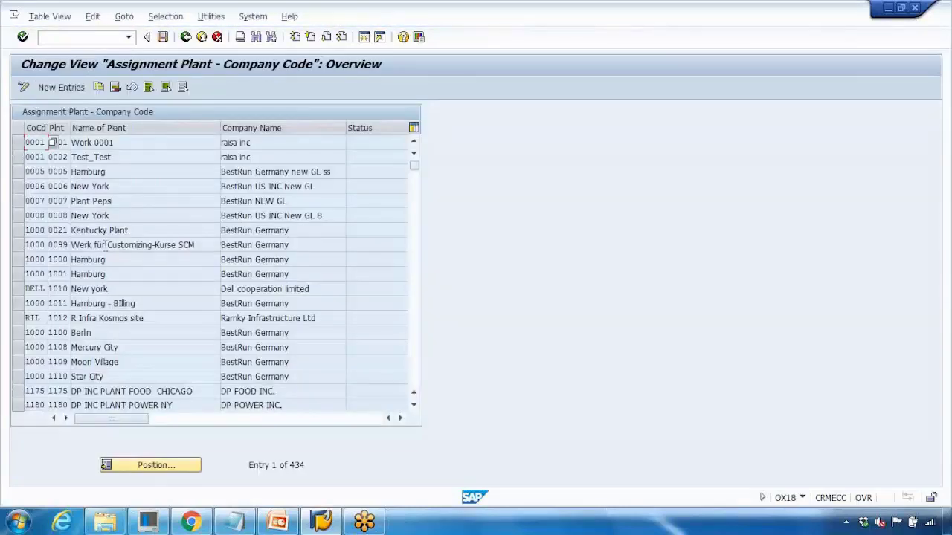
Add a new entry assigning plant ZG12 to company code 1000 and save it under the proposed customizing request
left_click(45, 88)
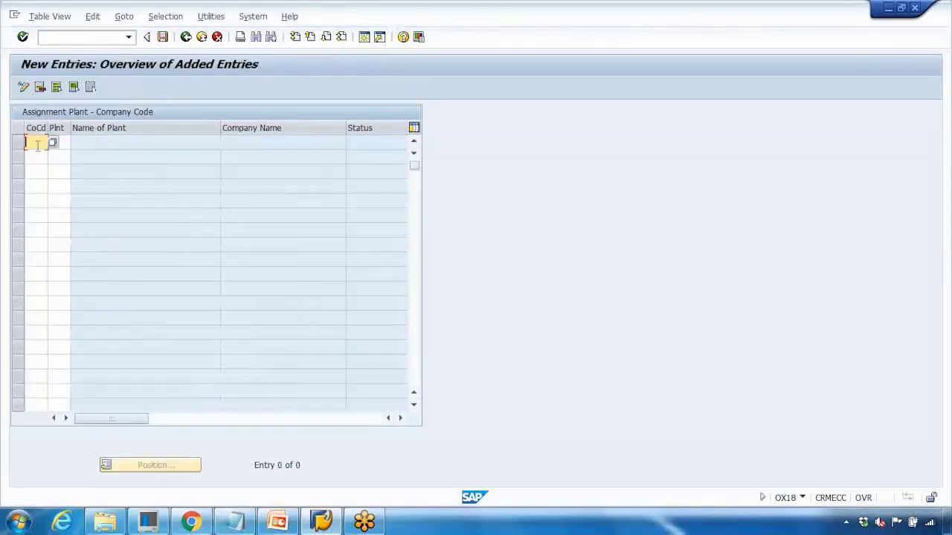
key("Tab")
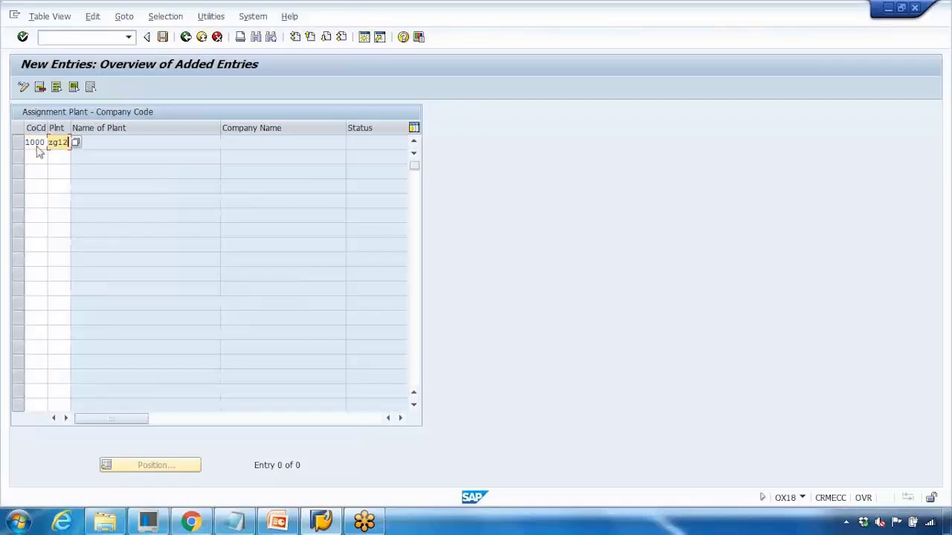
key("Return")
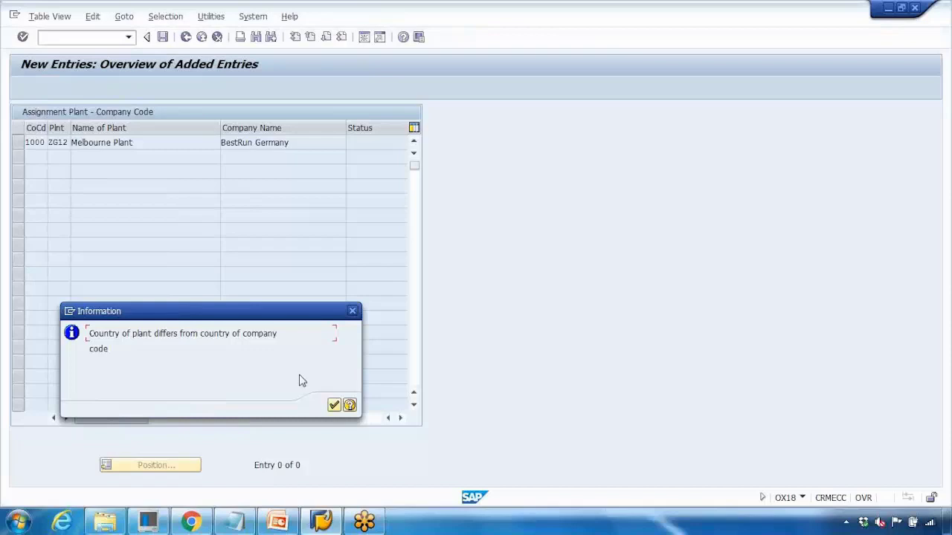
left_click(334, 405)
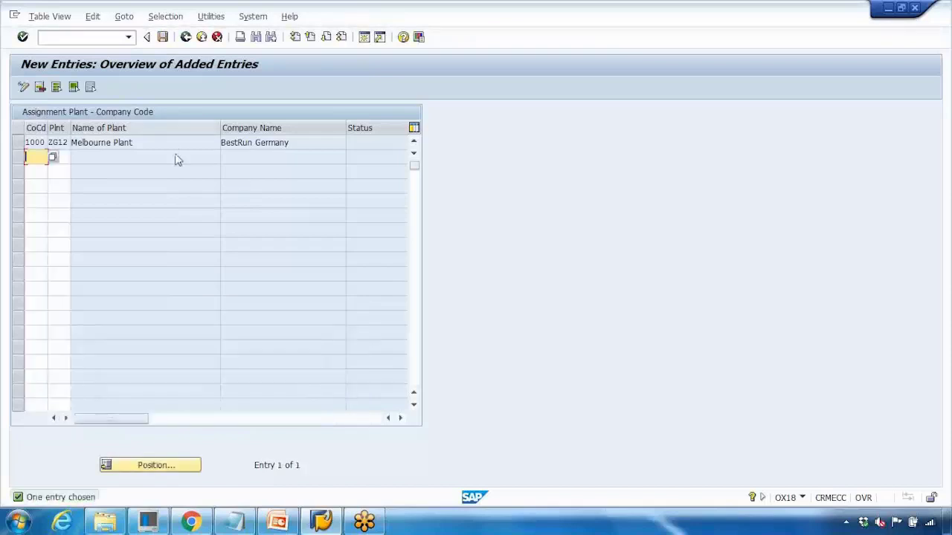
left_click(162, 39)
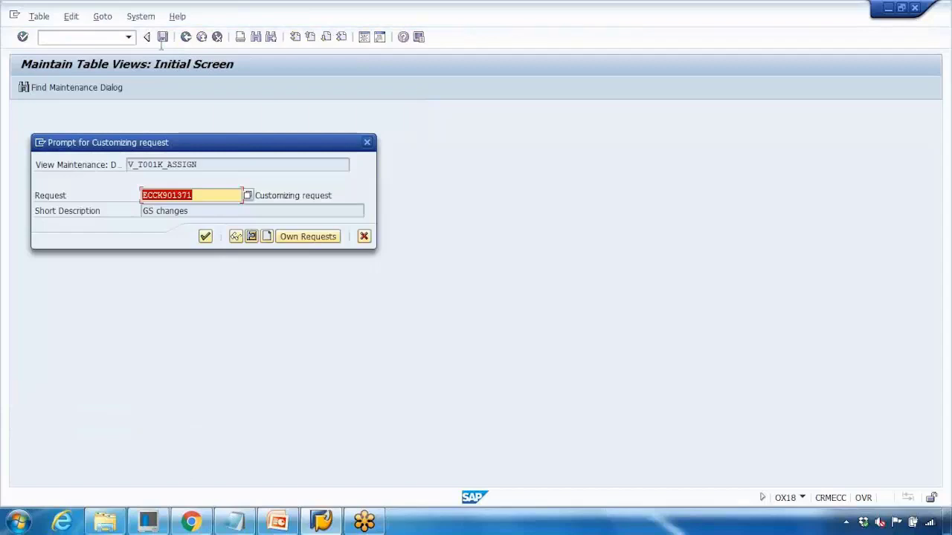
left_click(205, 236)
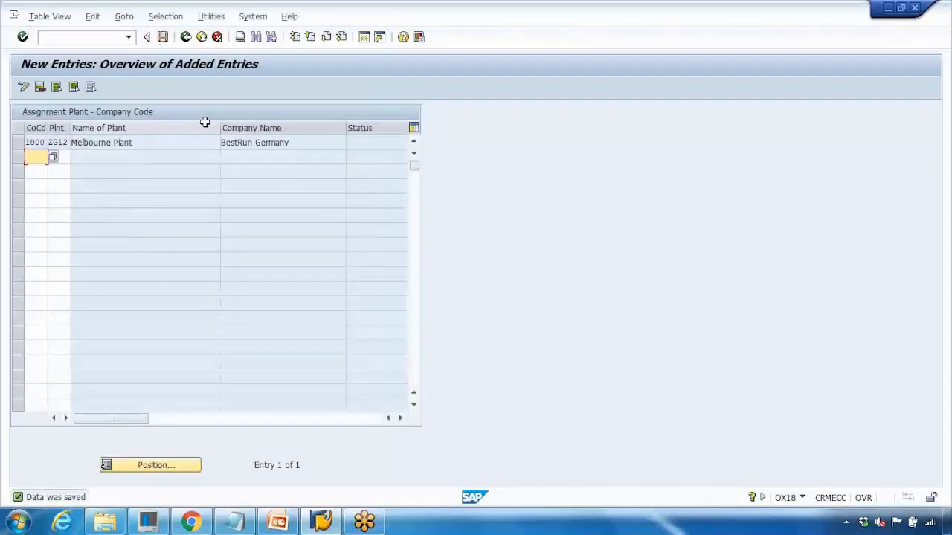
Position the assignment overview at plant ZG12, check its company code and return to the IMG structure
left_click(186, 37)
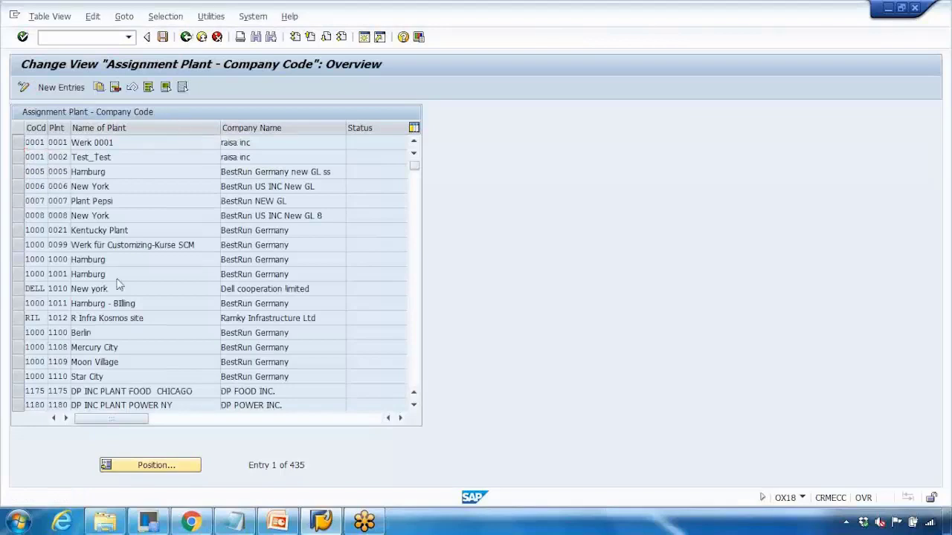
scroll(123, 279, "down", 4)
key("Return")
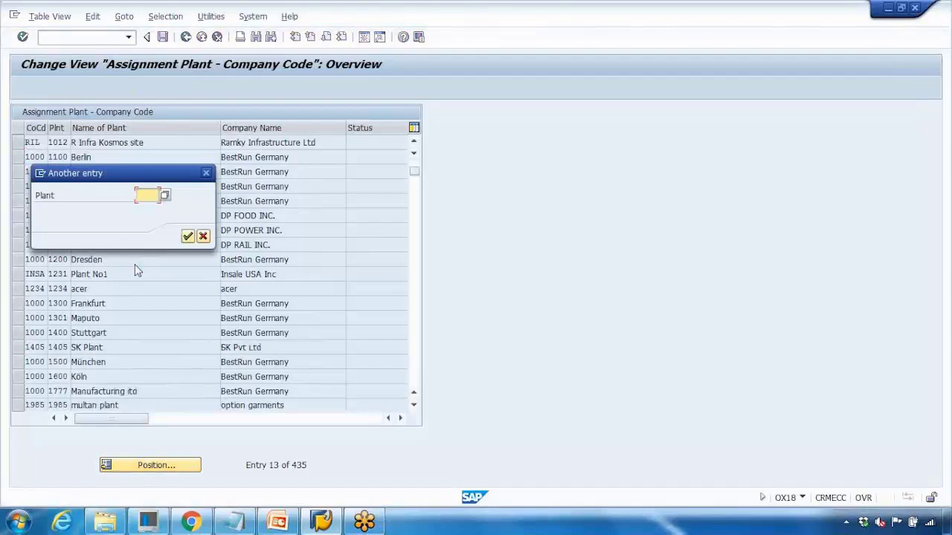
type("ZF12")
key("Return")
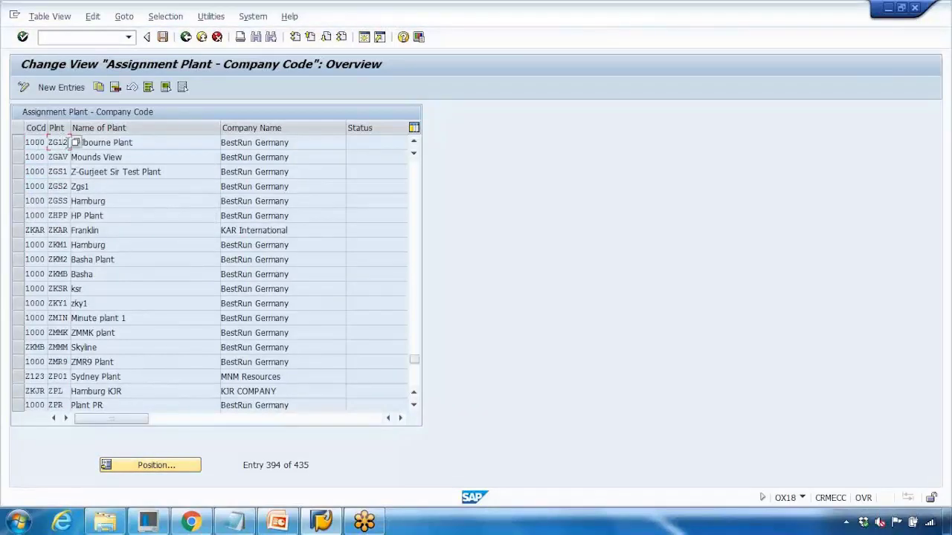
left_click(37, 142)
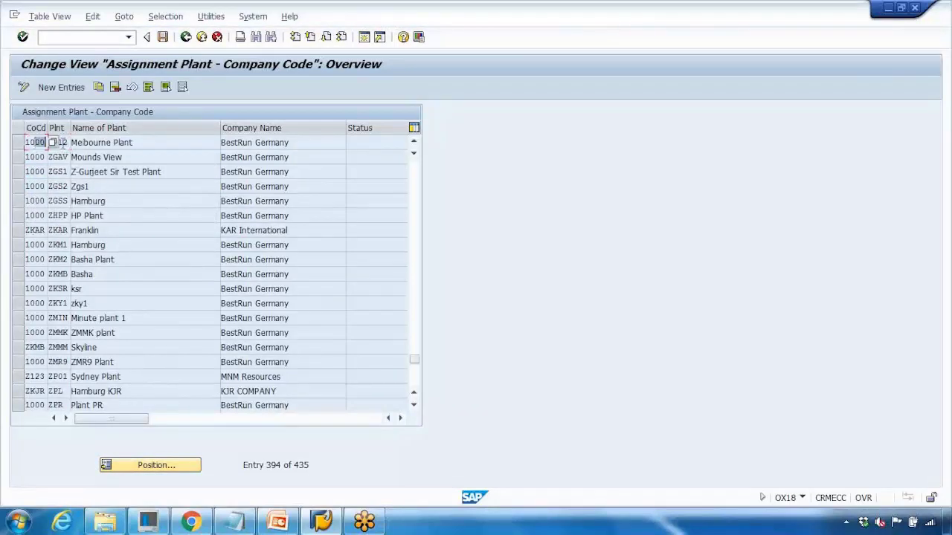
left_click(162, 37)
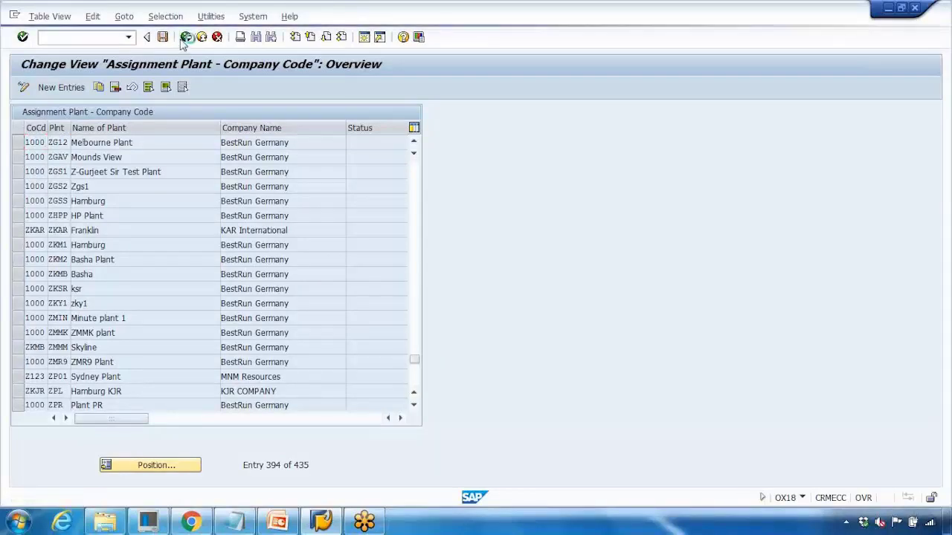
left_click(185, 38)
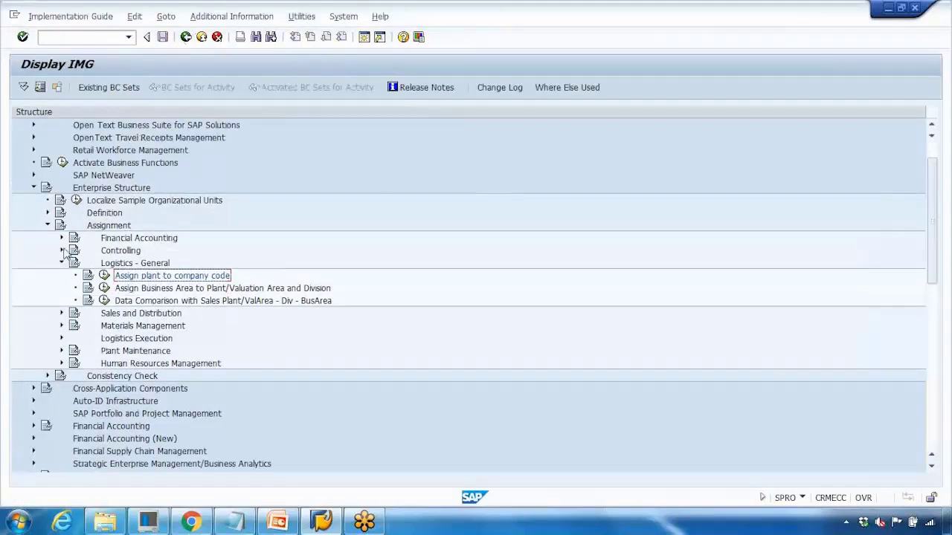
Expand Definition and open the activity list for Define, copy, delete, check plant in its Logistics - General section
left_click(63, 250)
left_click(63, 251)
left_click(48, 213)
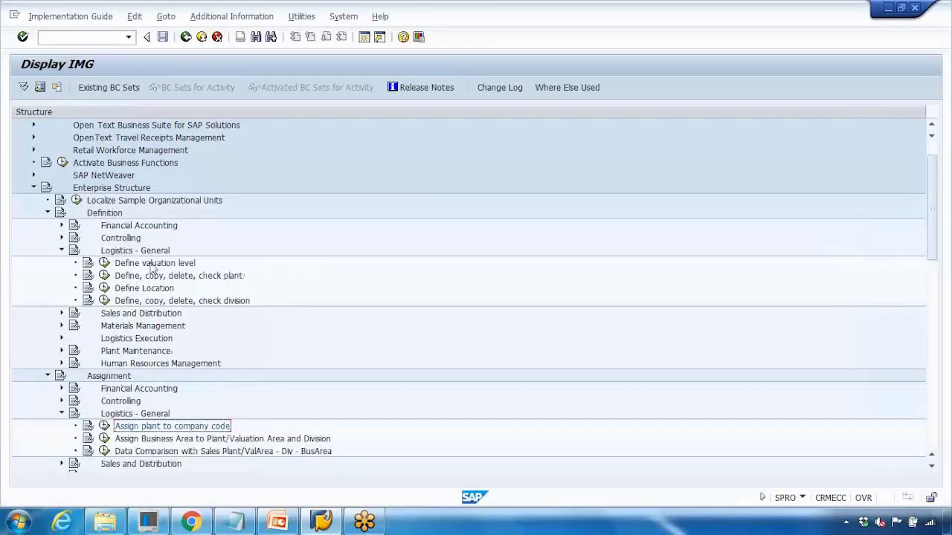
scroll(136, 281, "down", 1)
left_click(157, 239)
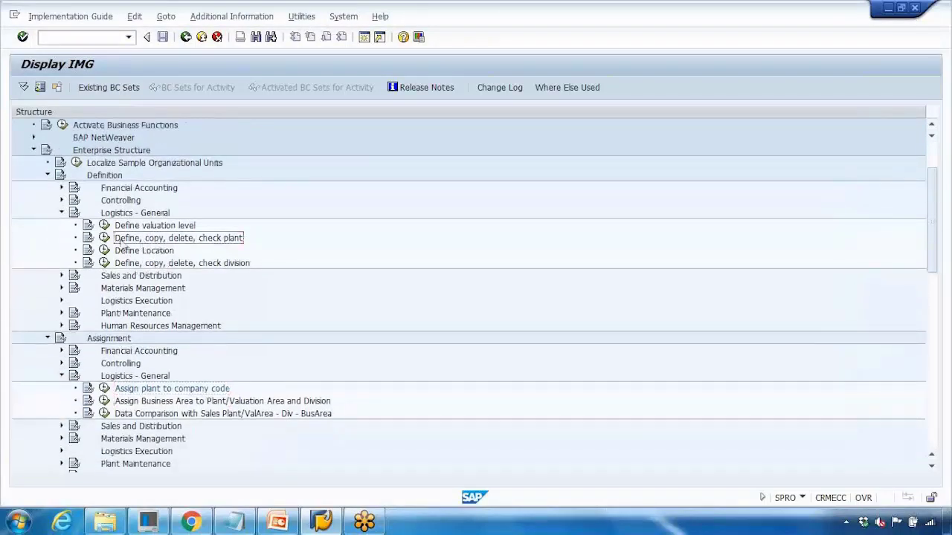
left_click(104, 238)
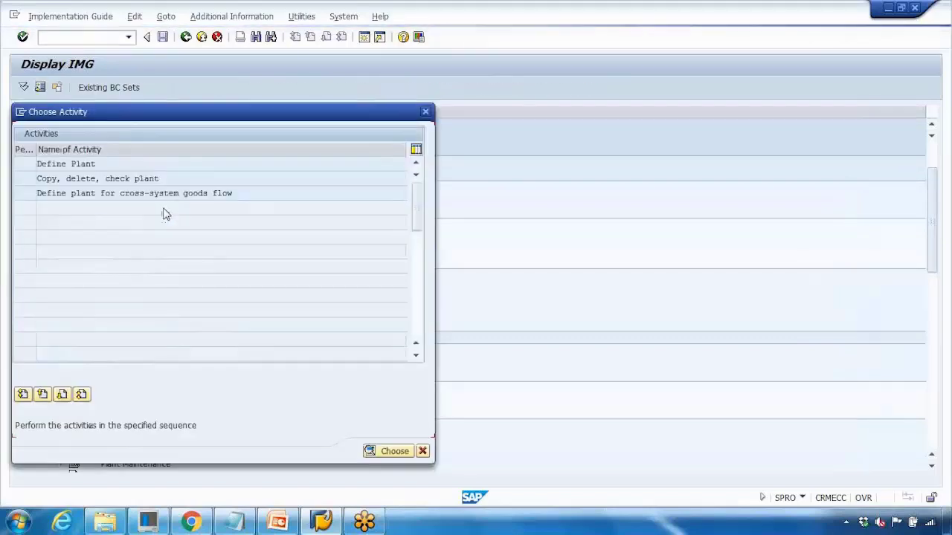
Open the Copy, delete, check plant activity and start copying an organizational object
left_click_drag(96, 164, 149, 179)
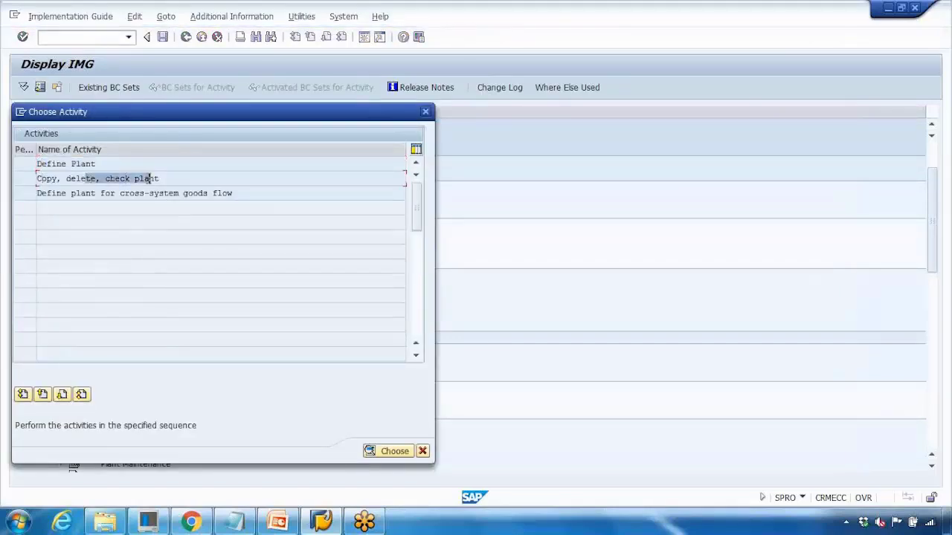
double_click(161, 181)
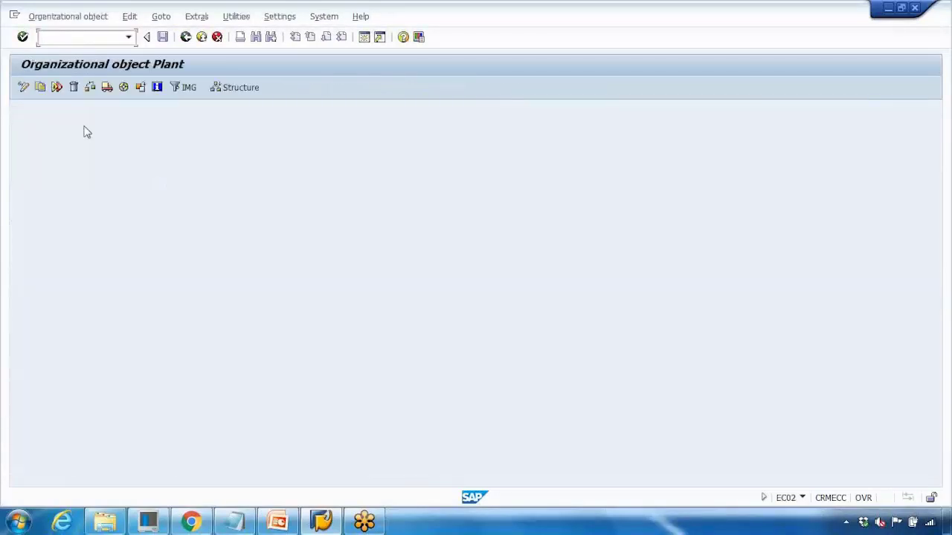
left_click(40, 88)
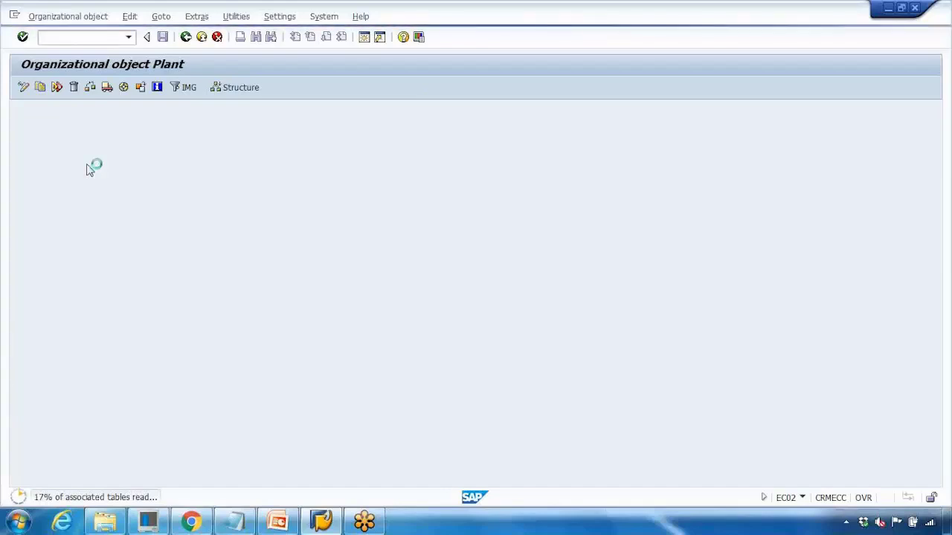
Review the plant code and company code assignment lines in Notepad, then minimize its window
left_click(235, 521)
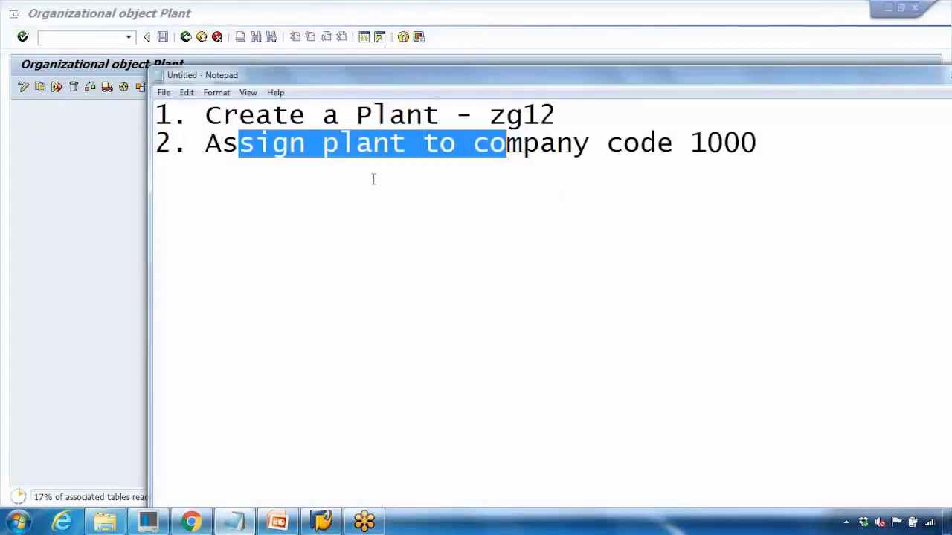
left_click_drag(489, 116, 570, 112)
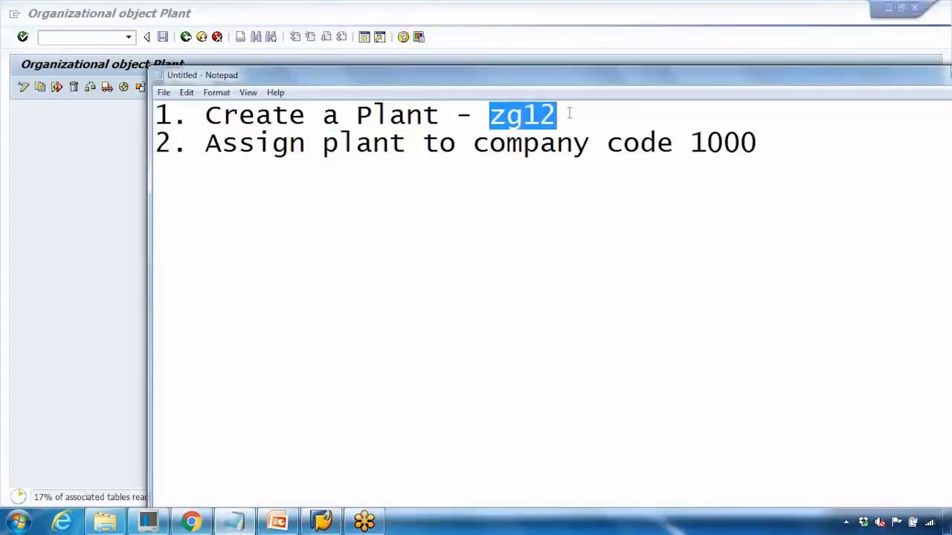
left_click(571, 117)
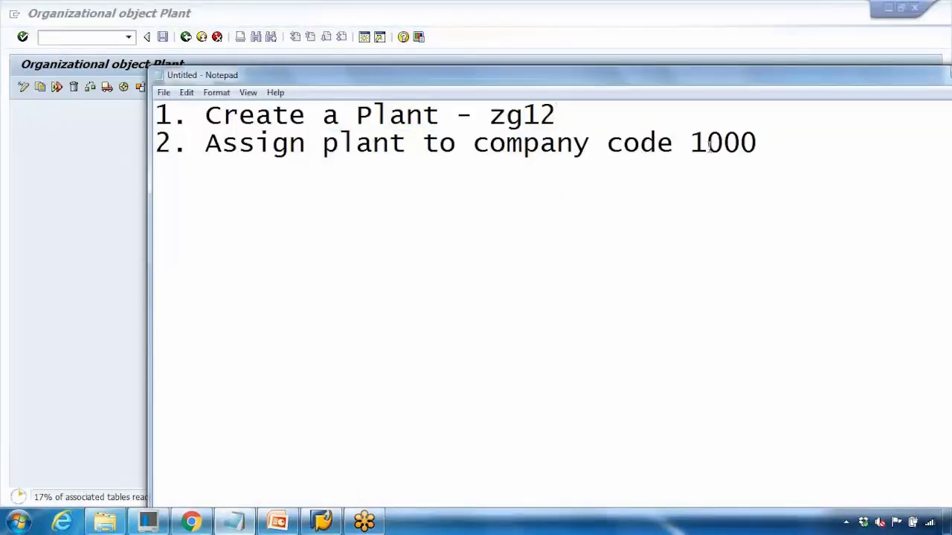
left_click_drag(690, 143, 722, 143)
left_click_drag(490, 116, 569, 114)
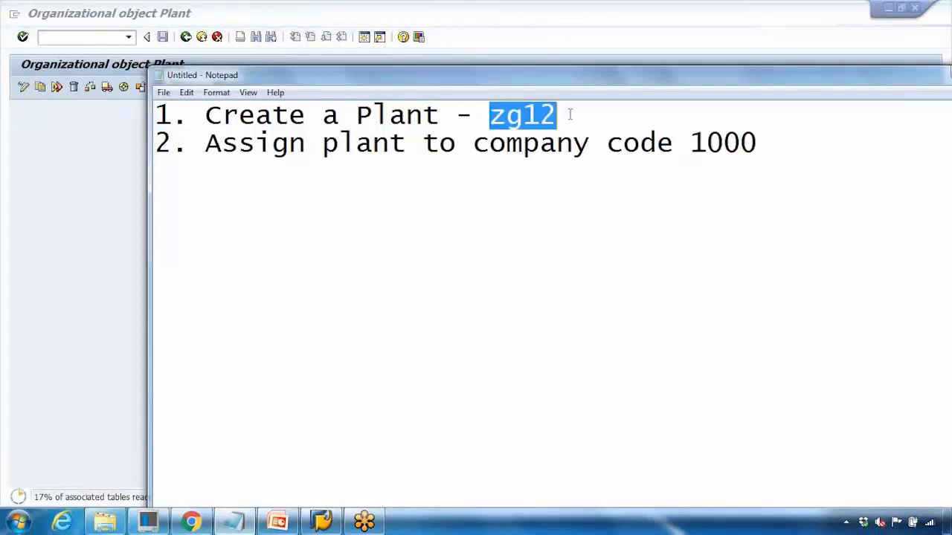
left_click_drag(657, 144, 770, 142)
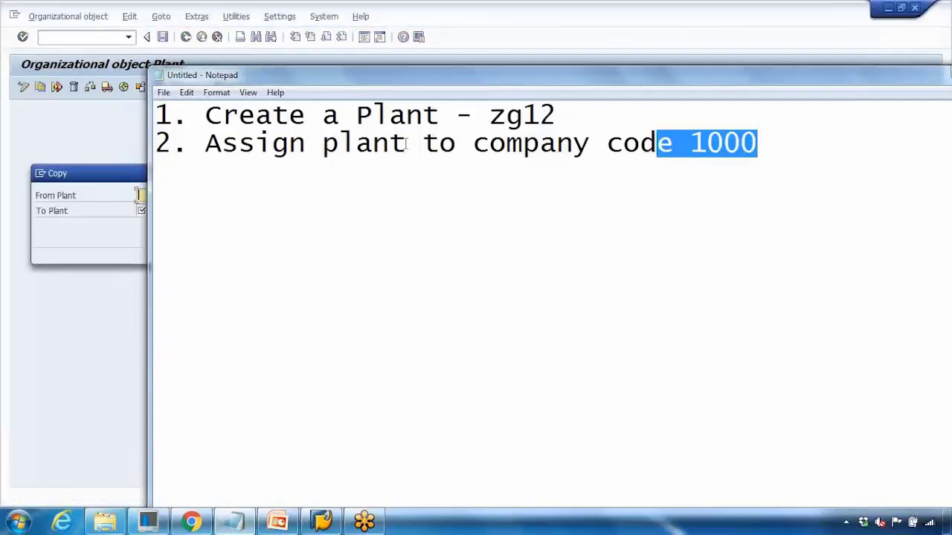
left_click_drag(206, 143, 737, 179)
left_click_drag(694, 78, 630, 83)
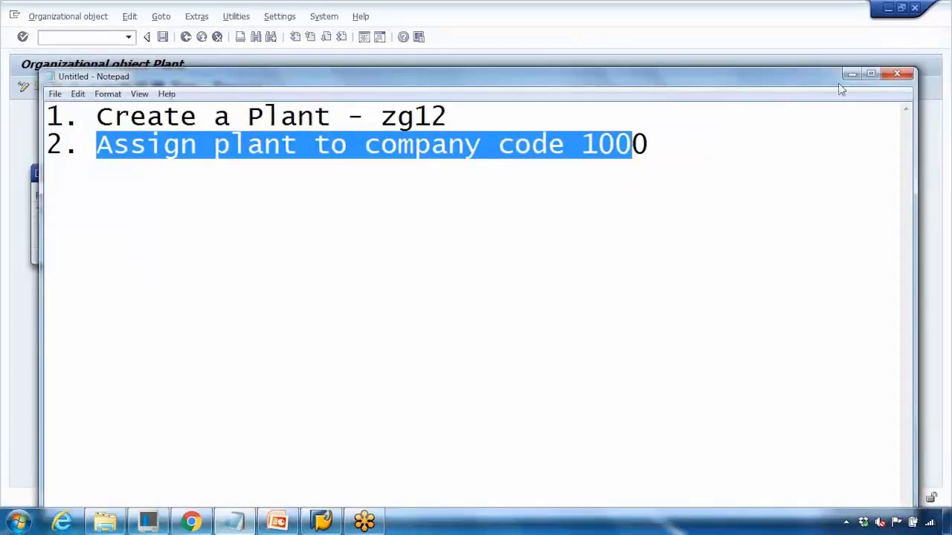
left_click(850, 81)
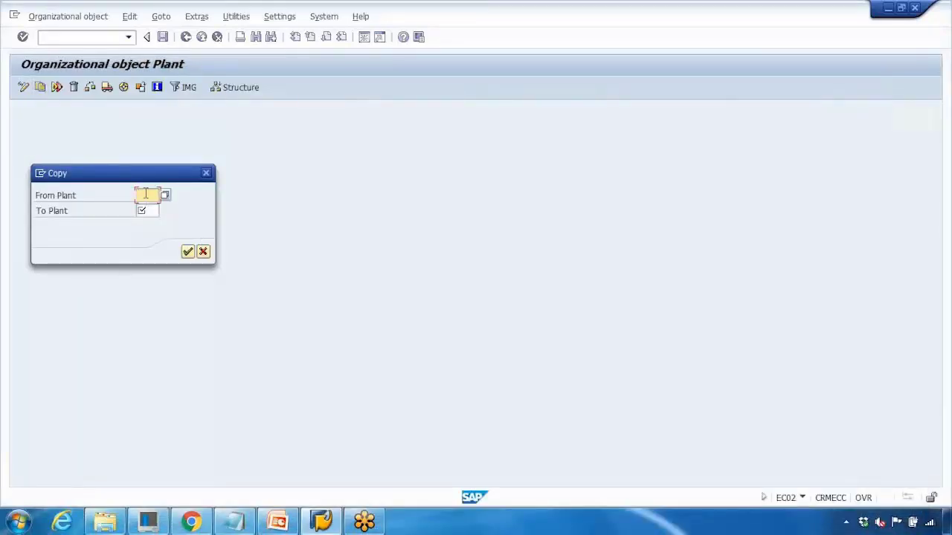
Cancel the plant copy, exit the activity and return to the IMG structure
key("Tab")
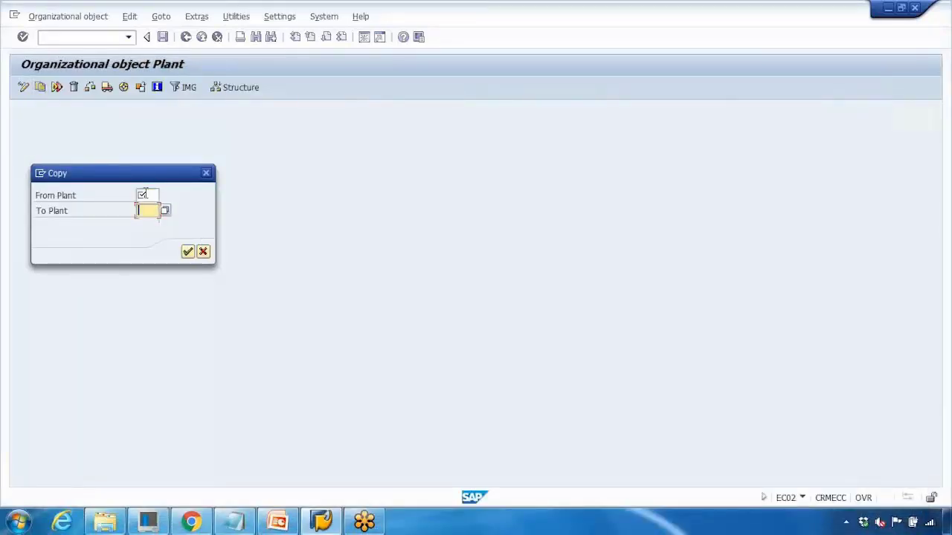
left_click(203, 253)
left_click(202, 37)
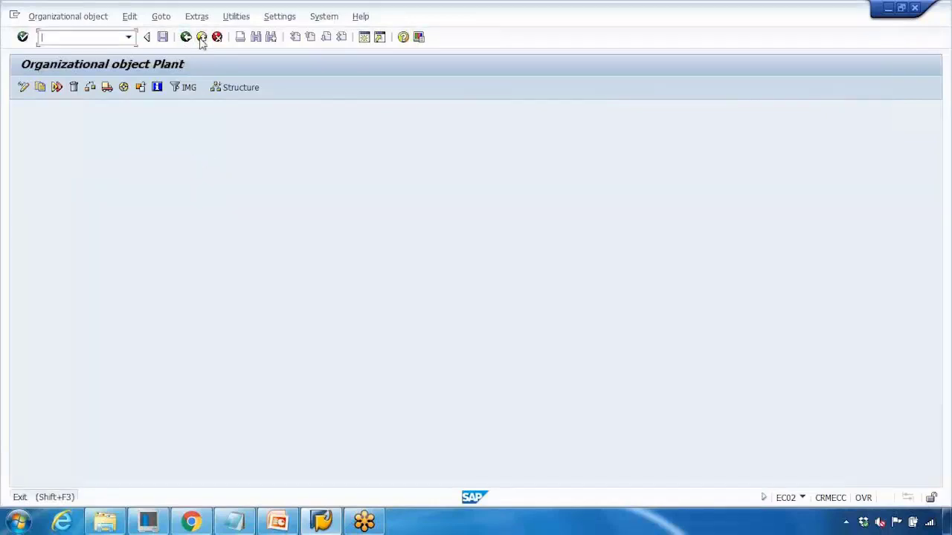
left_click(425, 113)
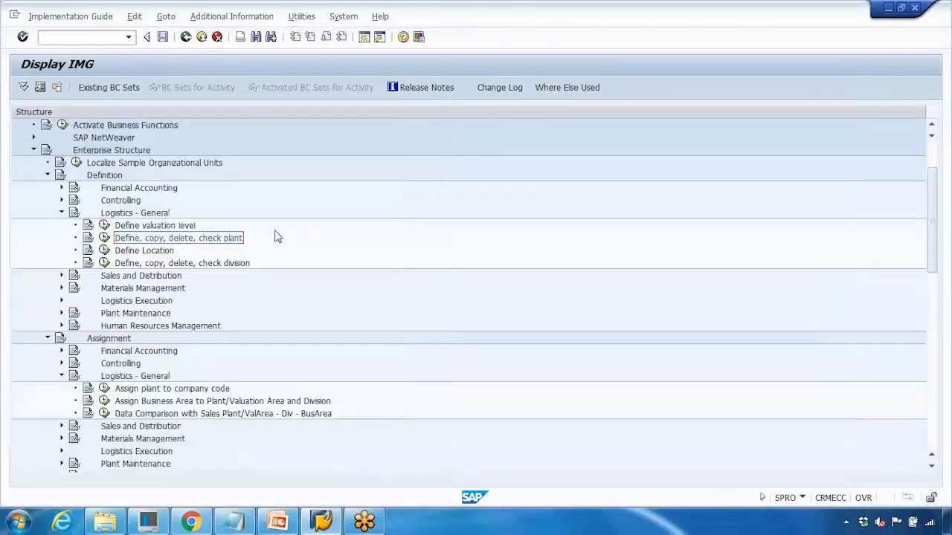
Copy the plant code zg12 from the Notepad list and bring up the SAP Easy Access screen
left_click(235, 521)
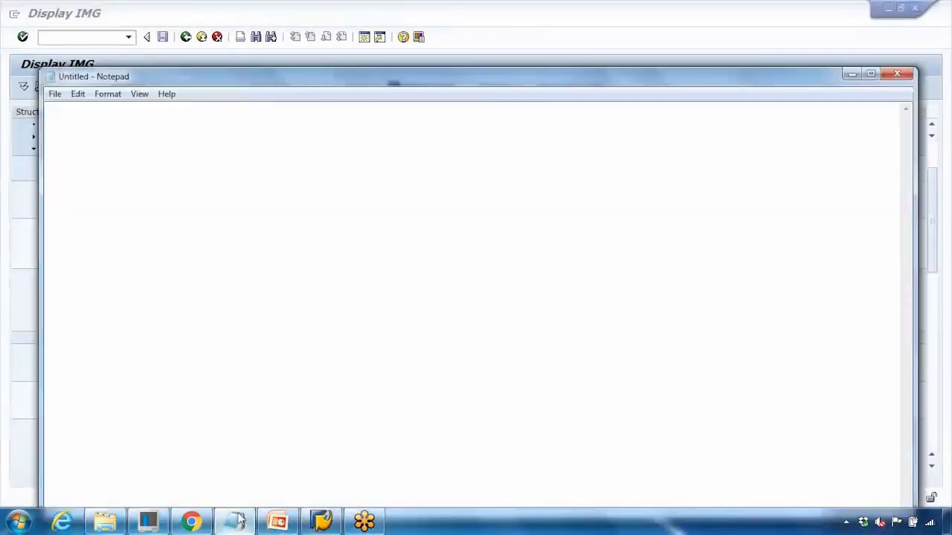
left_click(383, 121)
double_click(384, 121)
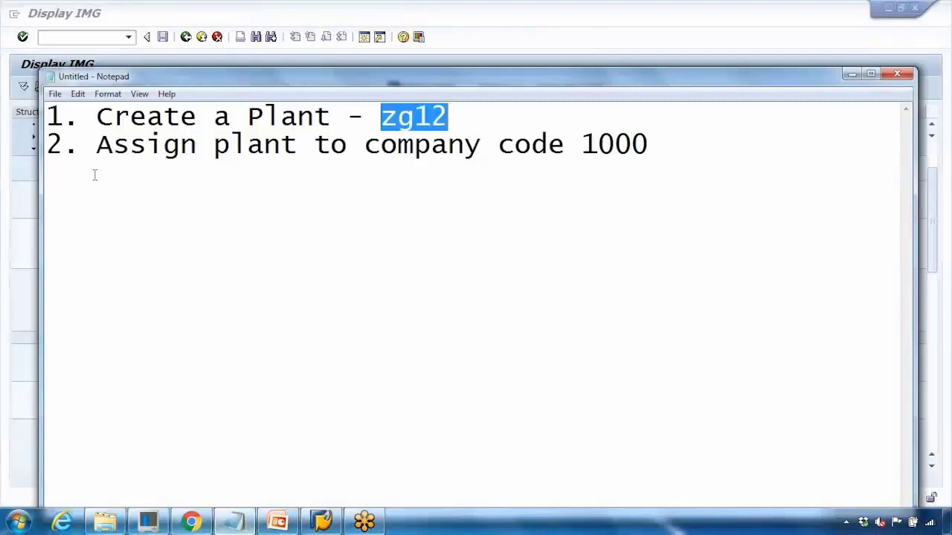
key("ctrl+c")
key("alt+Tab")
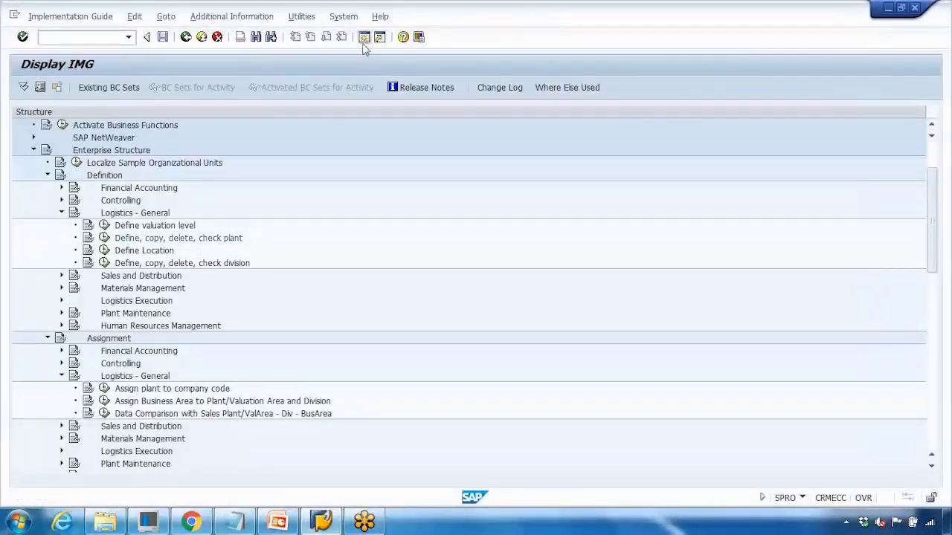
key("F3")
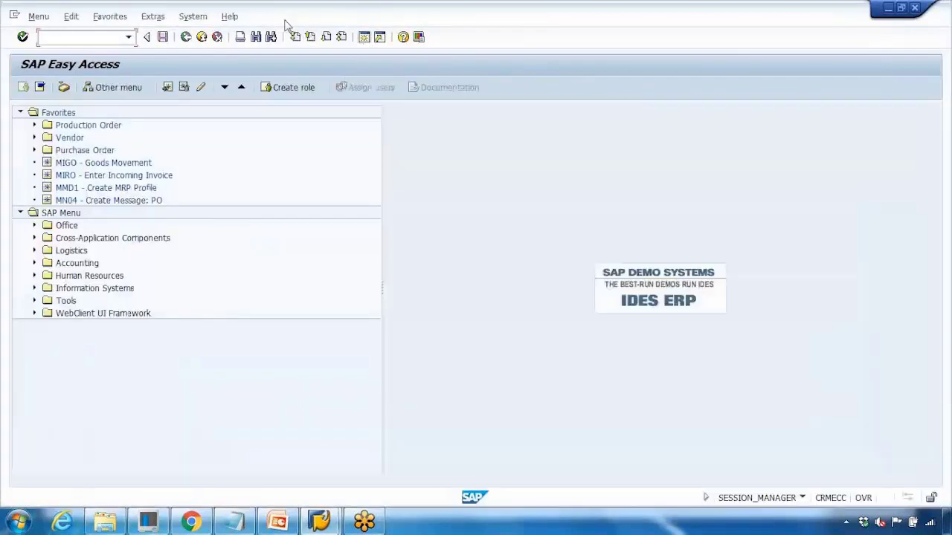